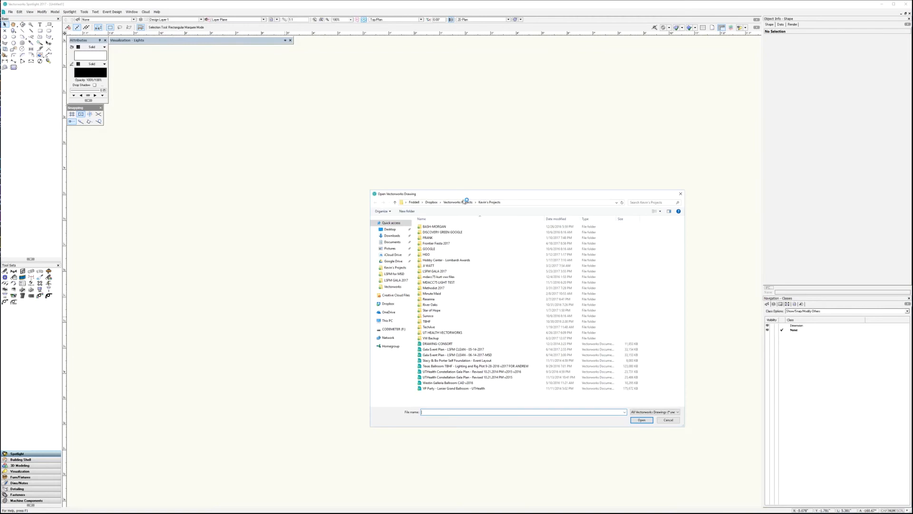
- Open the drawing Gala Event Plan - LSFM CLEAN - 05-14-2017 and save a copy over the existing 06-14-2017 MSD version
left_click(459, 350)
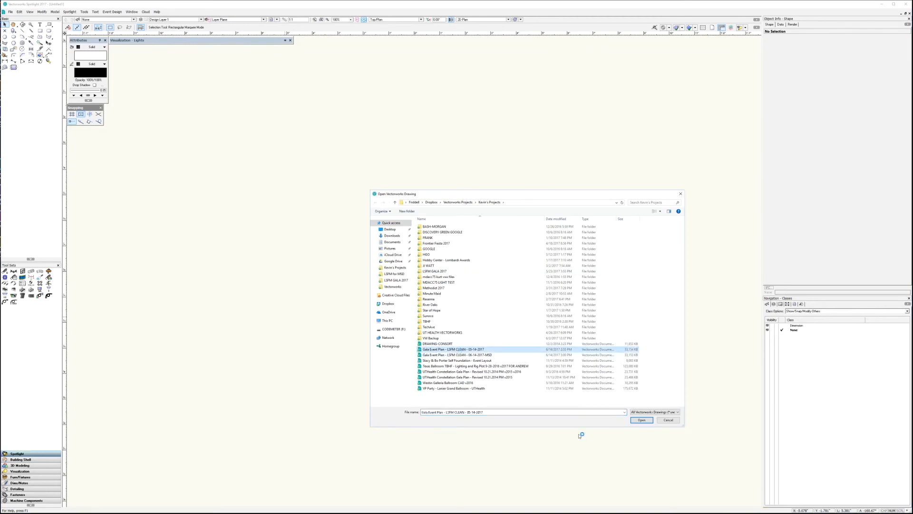
left_click(641, 419)
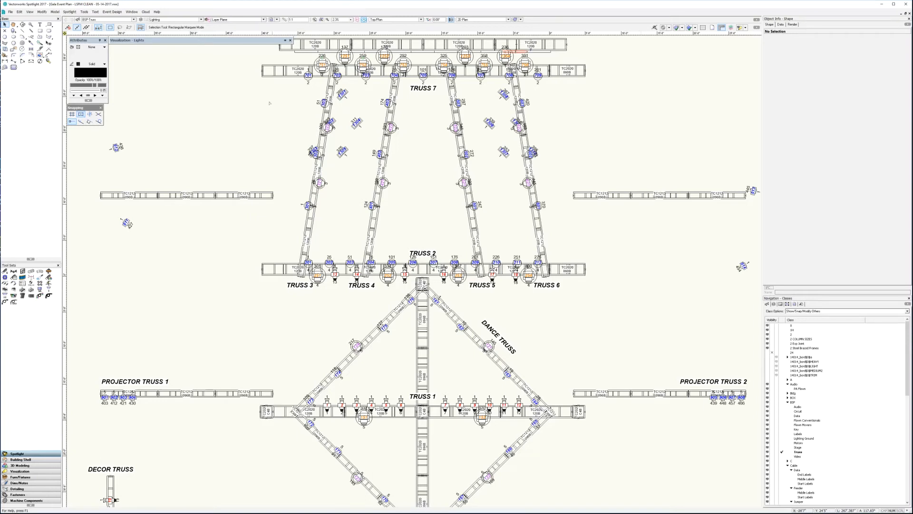
left_click(10, 12)
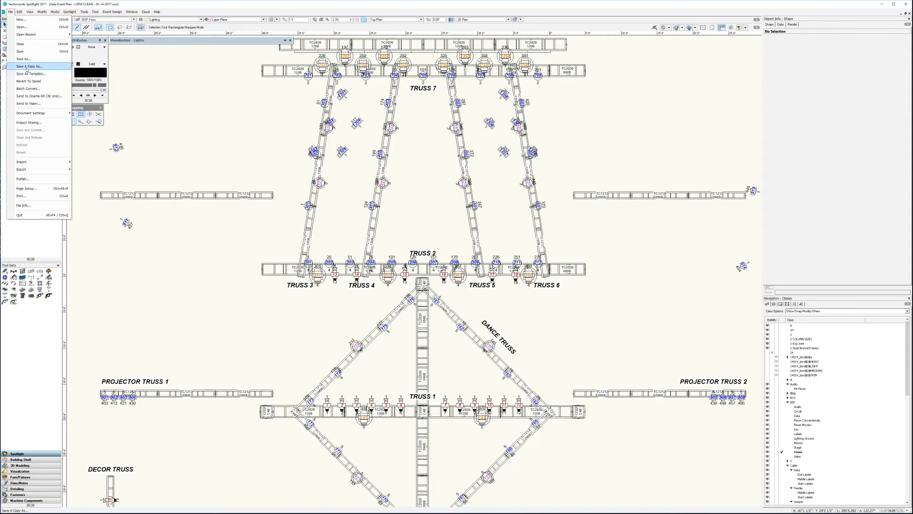
left_click(32, 66)
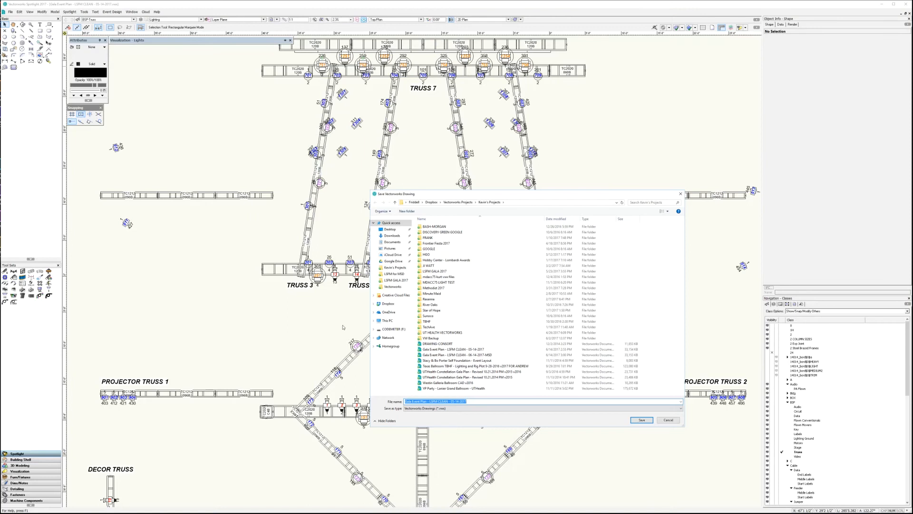
left_click(482, 355)
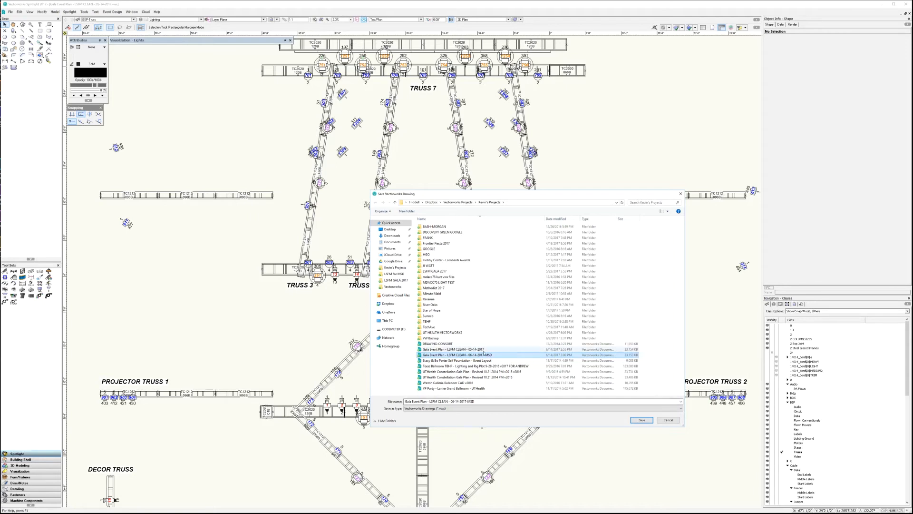
left_click(641, 420)
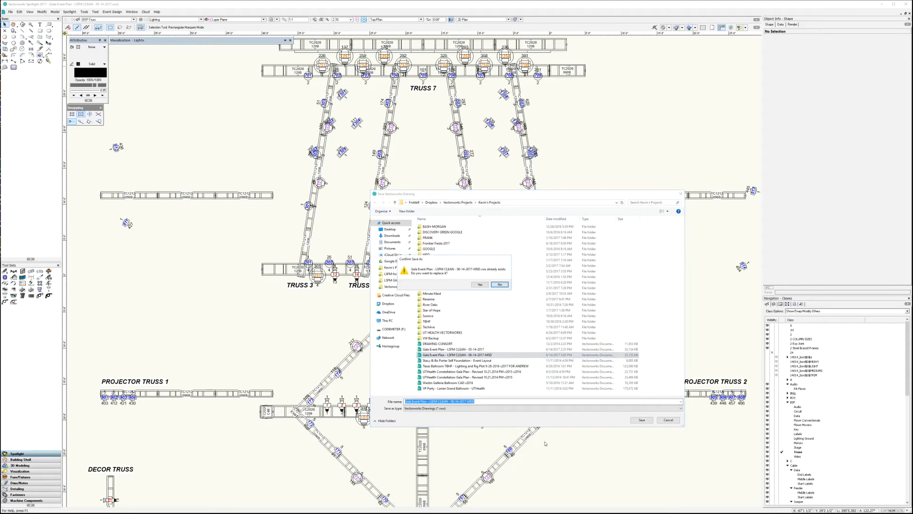
left_click(479, 284)
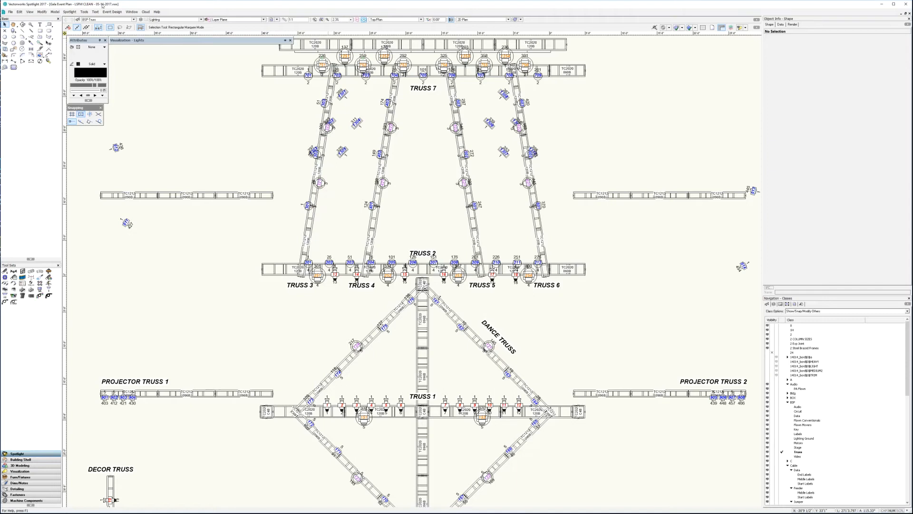
- Close the original drawing and open the copy Gala Event Plan - LSFM CLEAN - 06-14-2017 MSD
left_click(11, 12)
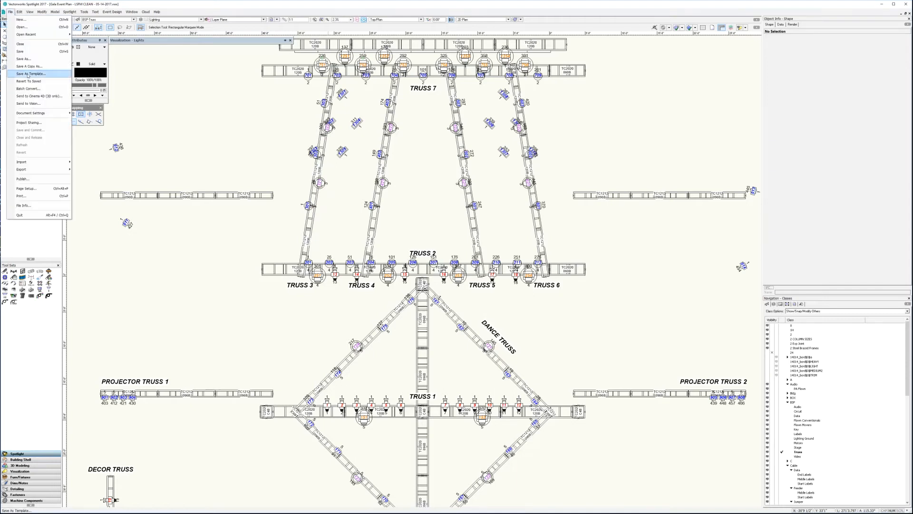
left_click(22, 45)
left_click(11, 12)
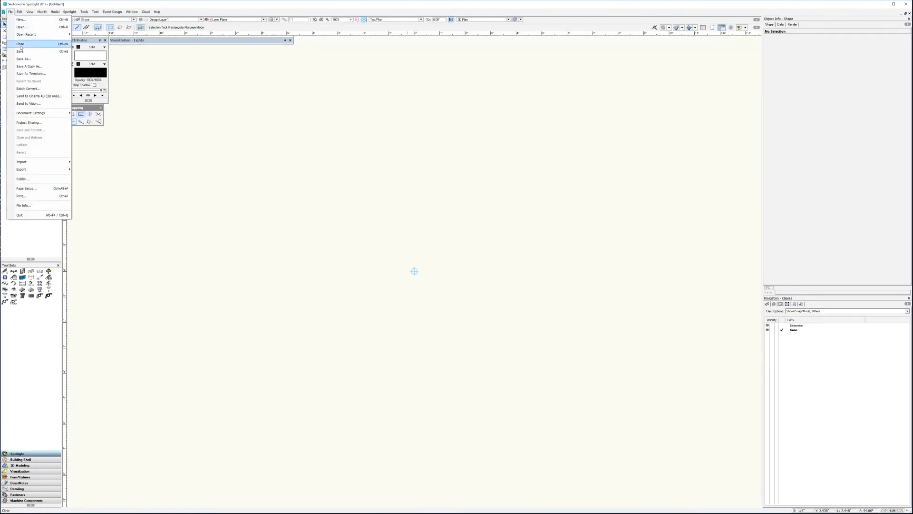
left_click(21, 27)
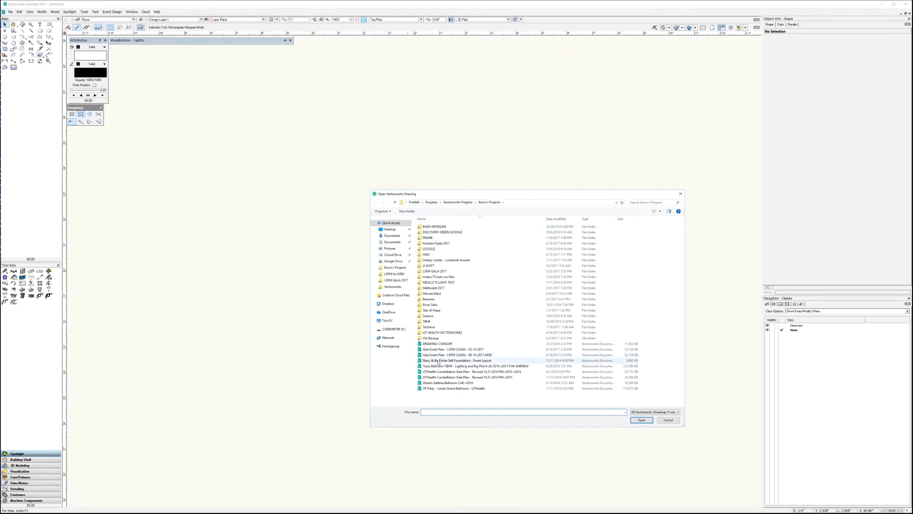
left_click(438, 356)
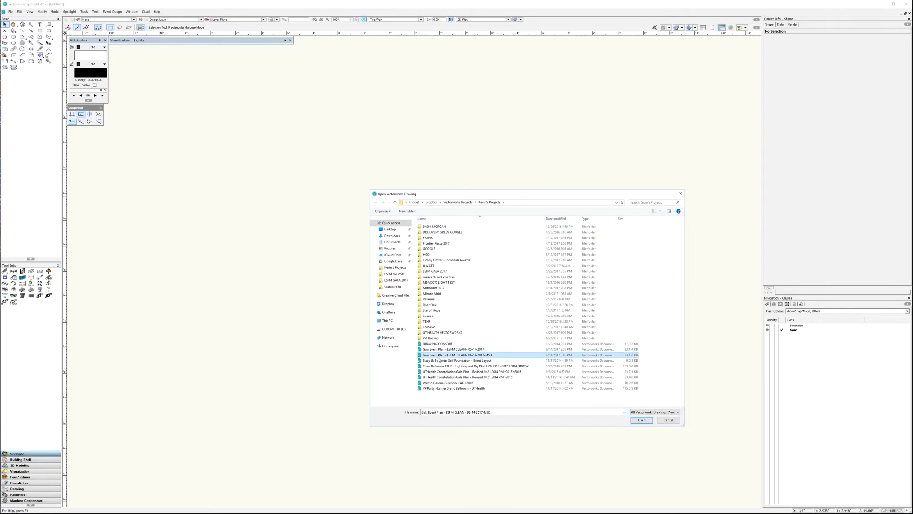
left_click(641, 419)
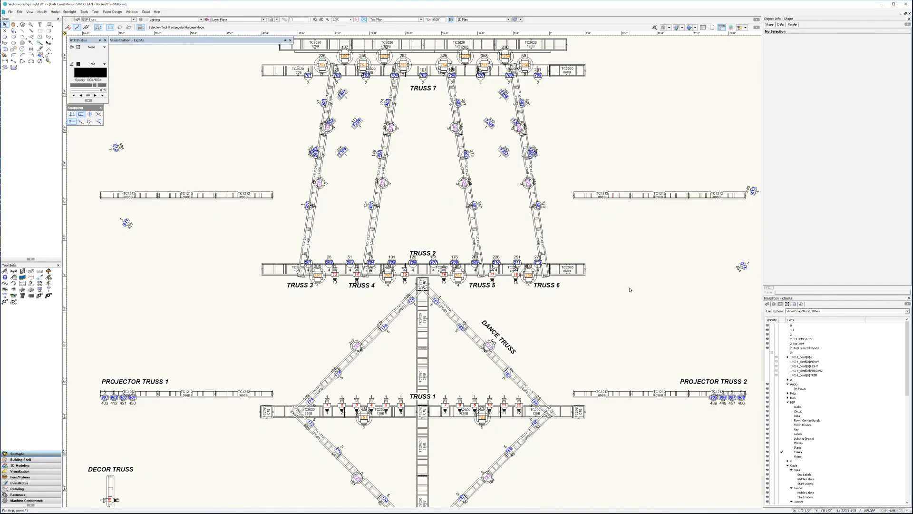
- Examine the lighting device properties of the leftmost Robe Robin BMFL on Truss 7, including its unit number
scroll(629, 291, "down", 2)
scroll(629, 291, "up", 2)
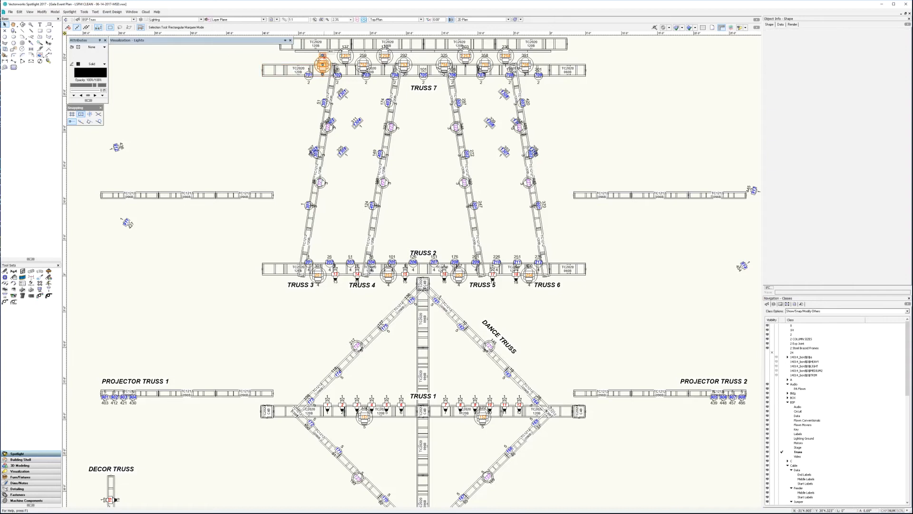
left_click(323, 63)
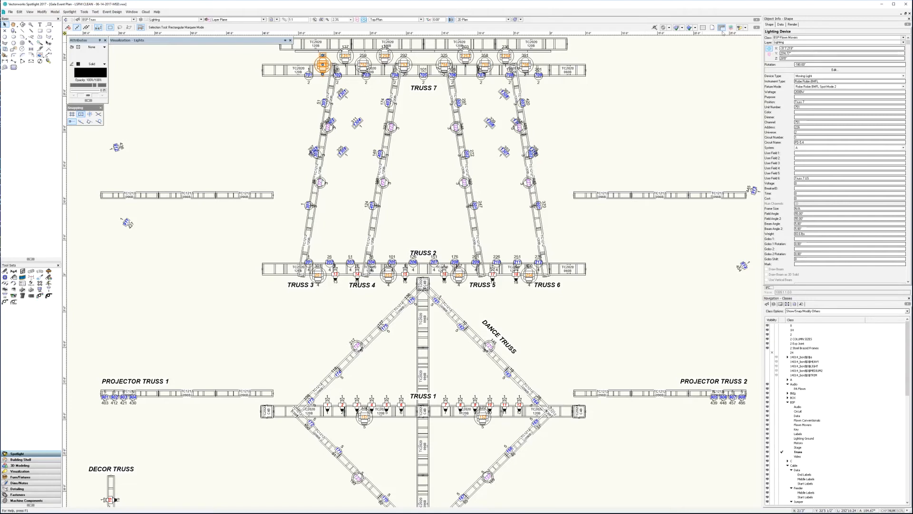
left_click(801, 107)
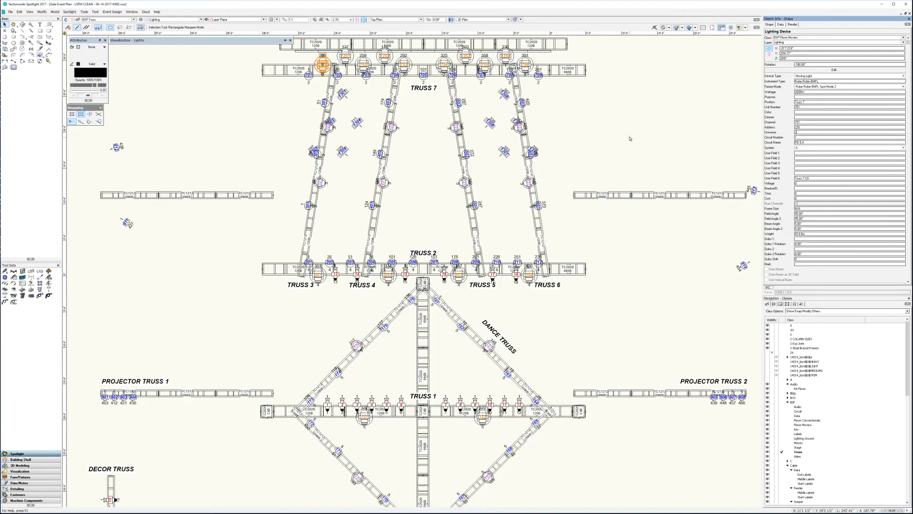
left_click(508, 197)
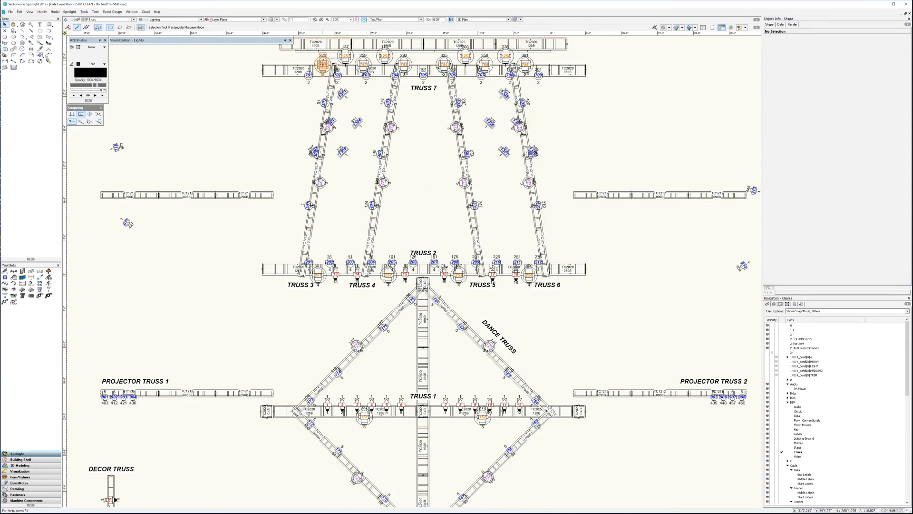
left_click(323, 63)
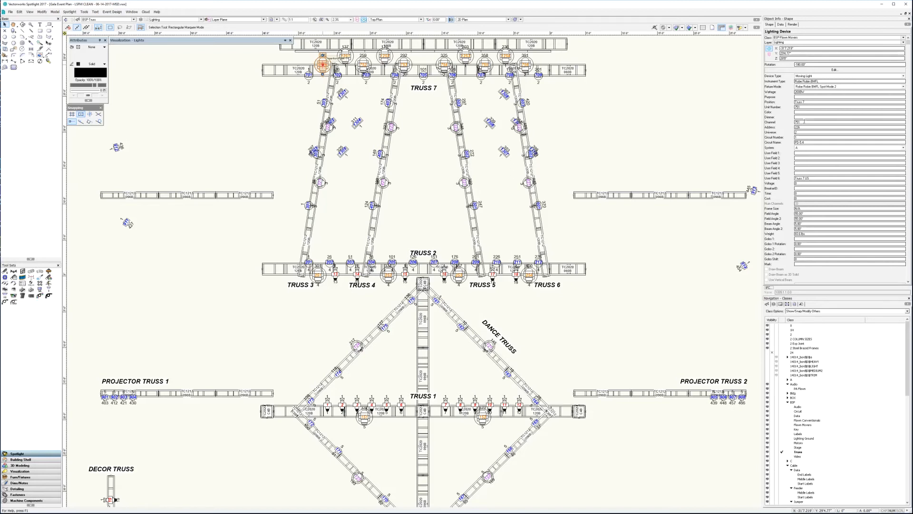
left_click(403, 207)
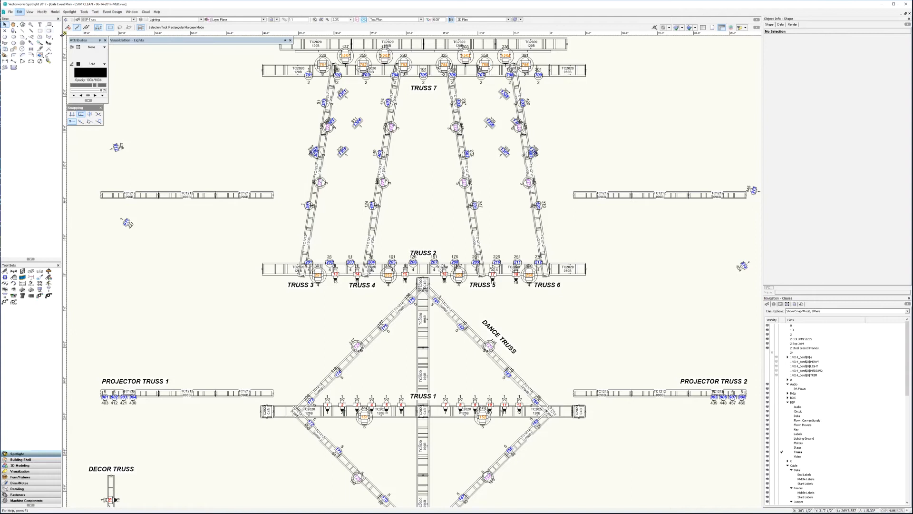
- Move the user origin to the insertion point on the upper edge of the truss corner block just below Truss 2
left_click_drag(64, 34, 194, 44)
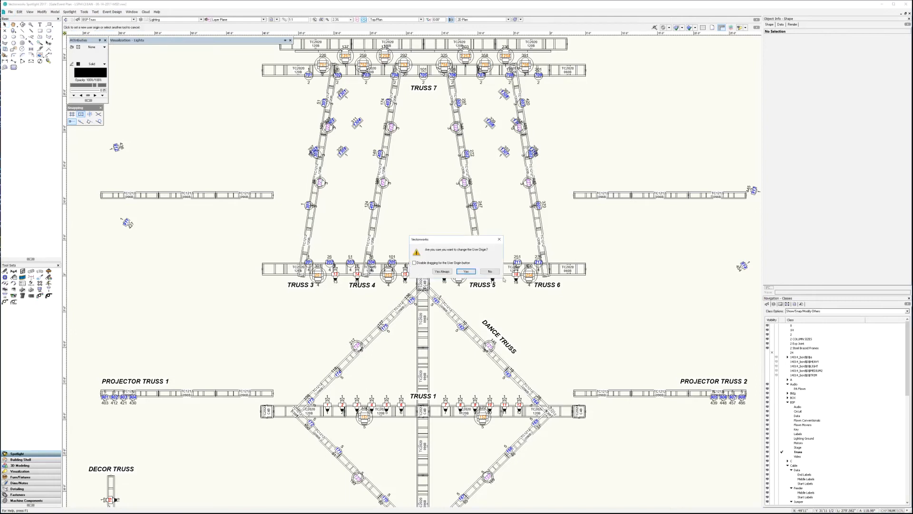
left_click(465, 272)
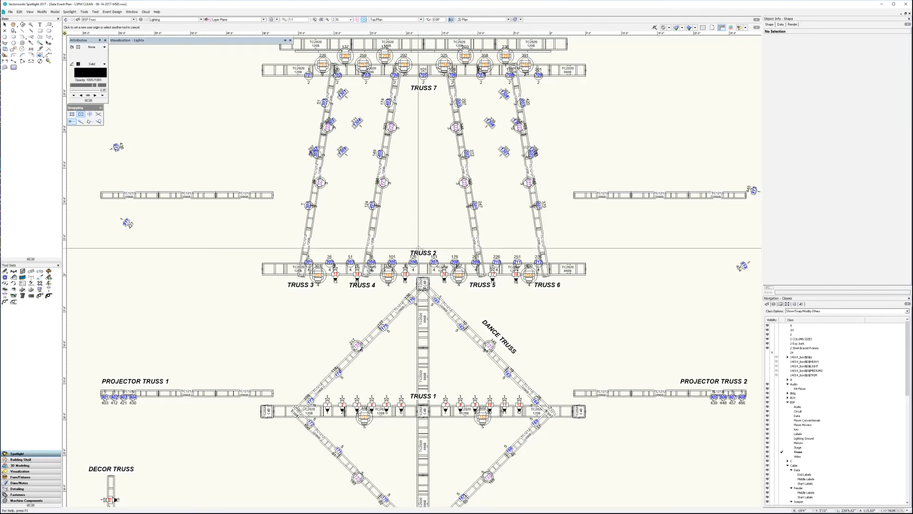
left_click(427, 263)
scroll(424, 265, "up", 2)
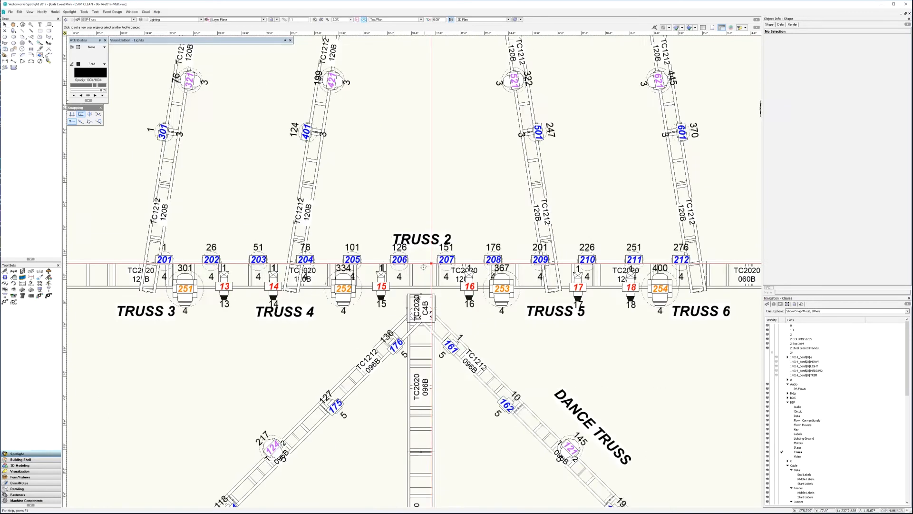
scroll(423, 267, "up", 4)
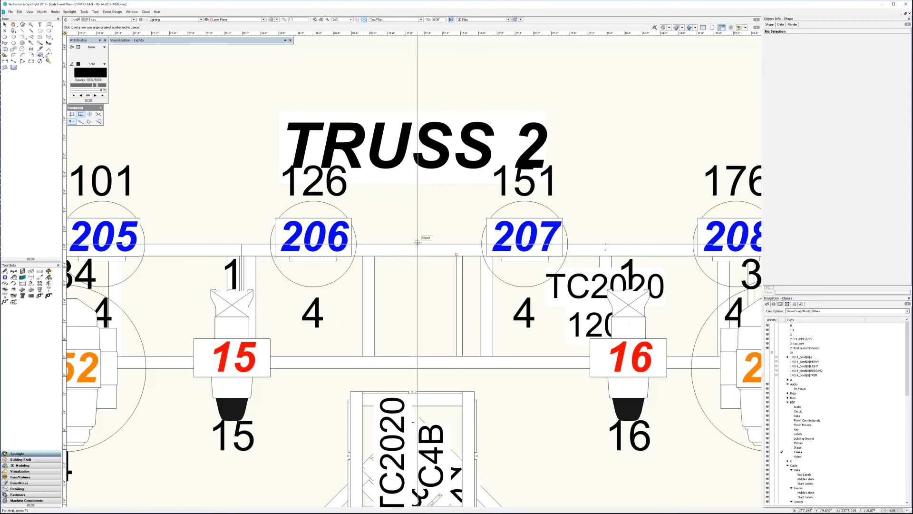
left_click(412, 391)
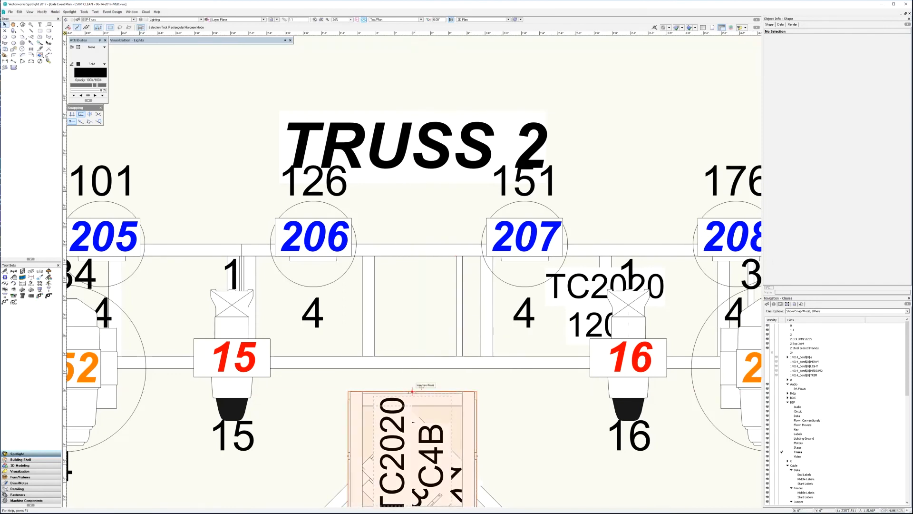
- Check the new origin within the plot and examine the properties of moving light 251 on Truss 2
scroll(420, 231, "down", 4)
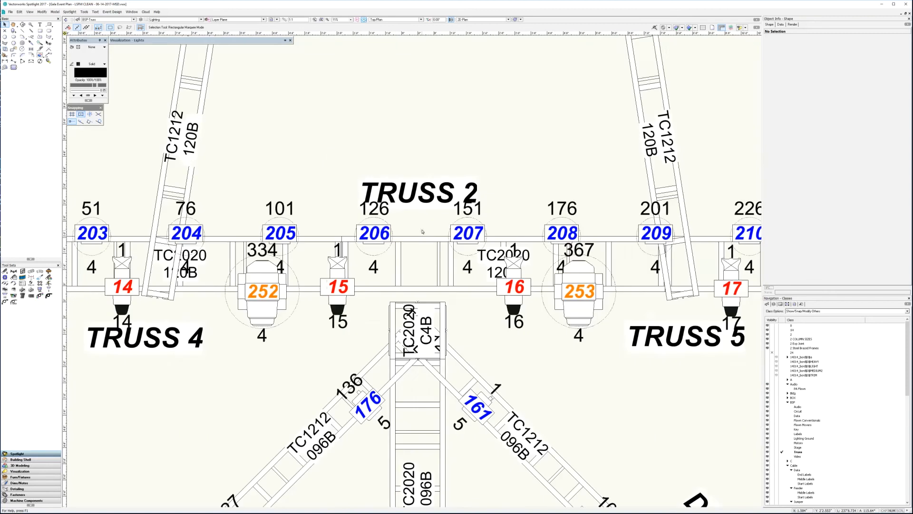
scroll(445, 263, "down", 6)
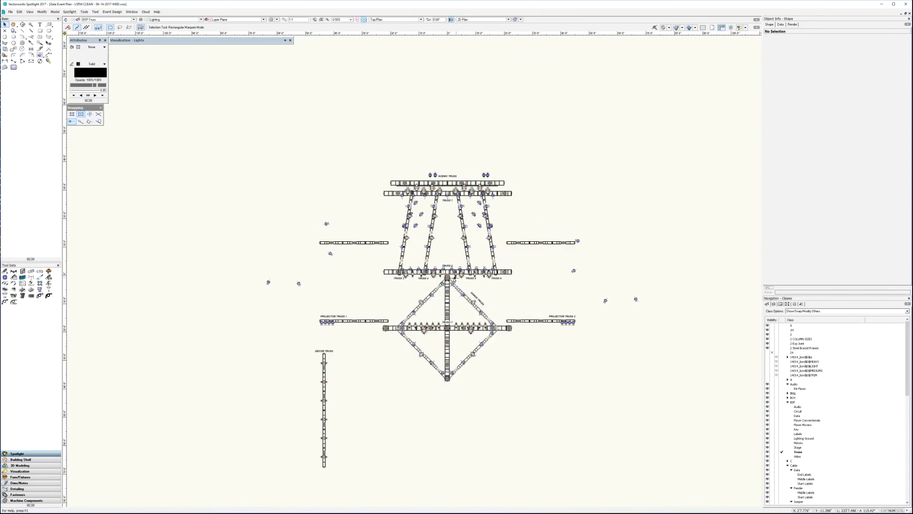
scroll(445, 263, "up", 6)
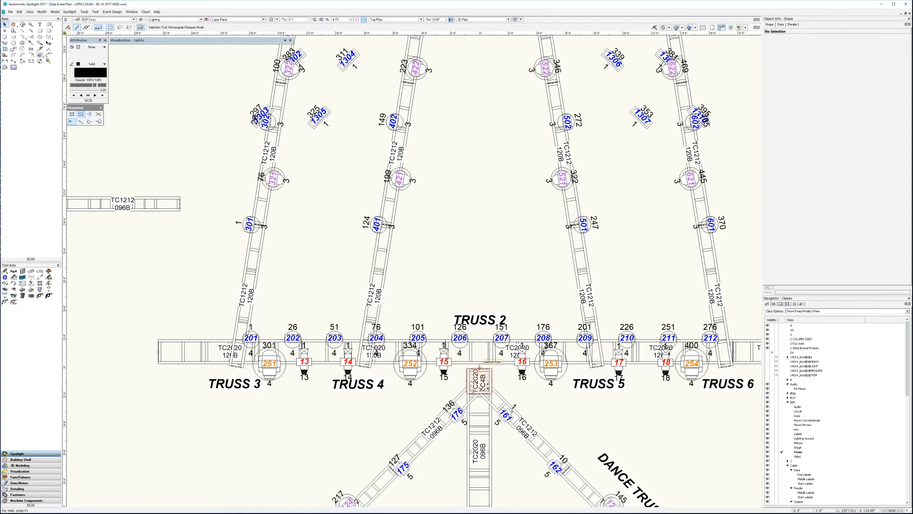
scroll(483, 246, "down", 2)
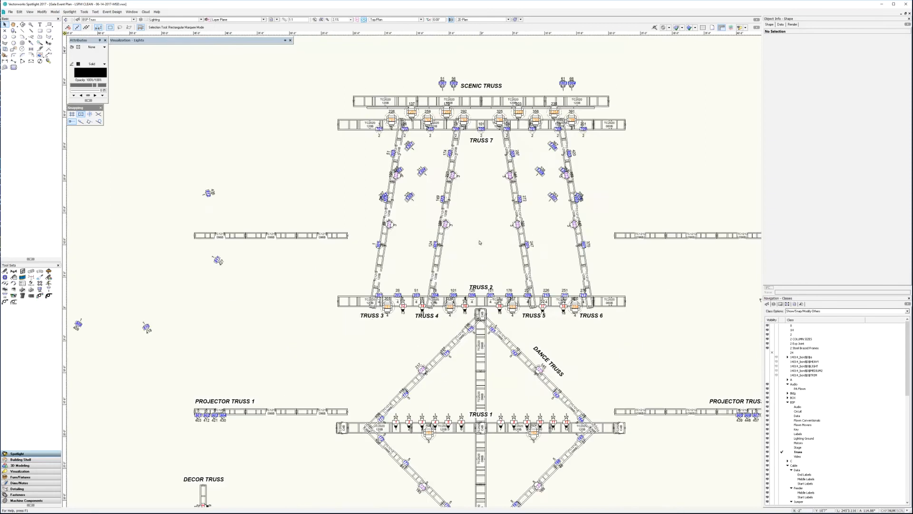
middle_click_drag(481, 248, 459, 221)
scroll(466, 264, "down", 1)
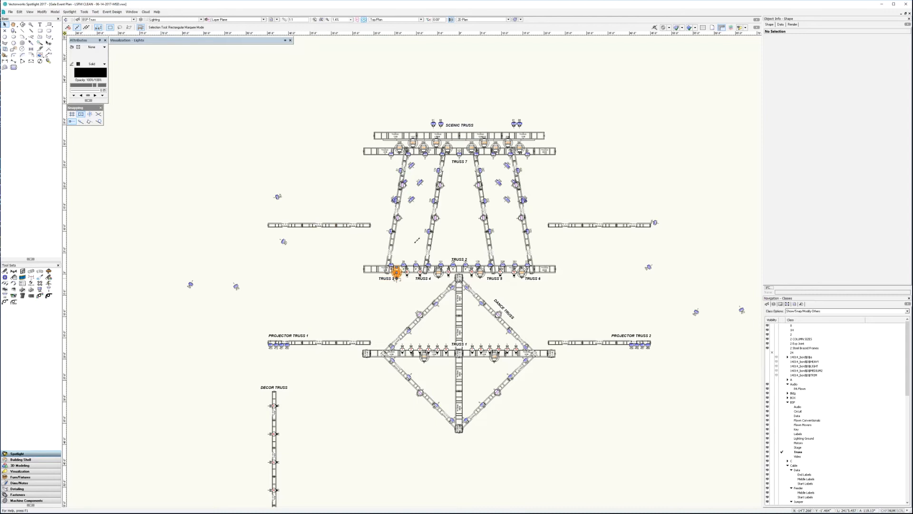
left_click(396, 272)
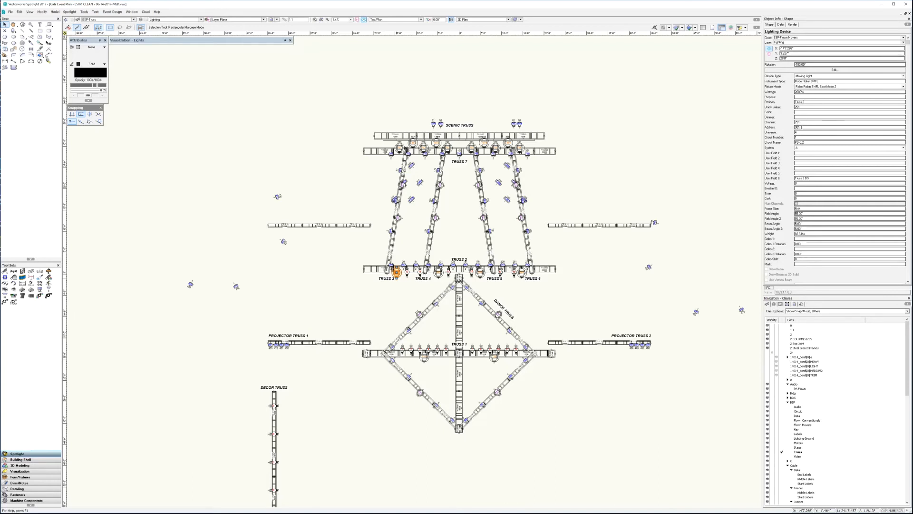
left_click(457, 230)
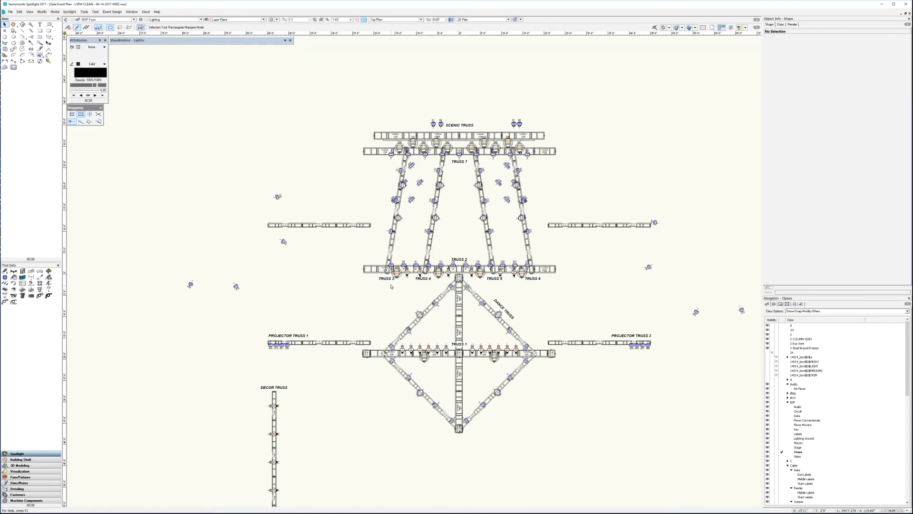
- Copy the Address field to the Channel field for all moving lights whose Instrument Type is Robe Robin Pointe
left_click(69, 12)
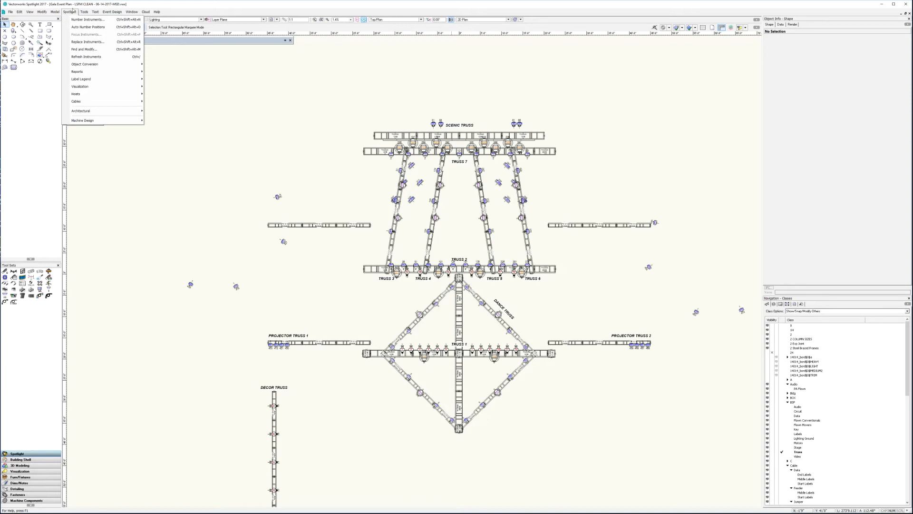
left_click(81, 50)
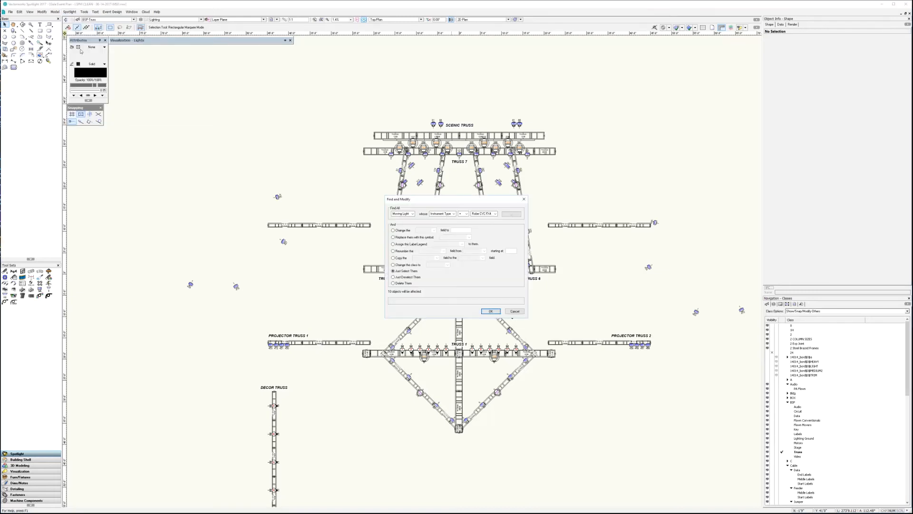
left_click_drag(441, 202, 628, 82)
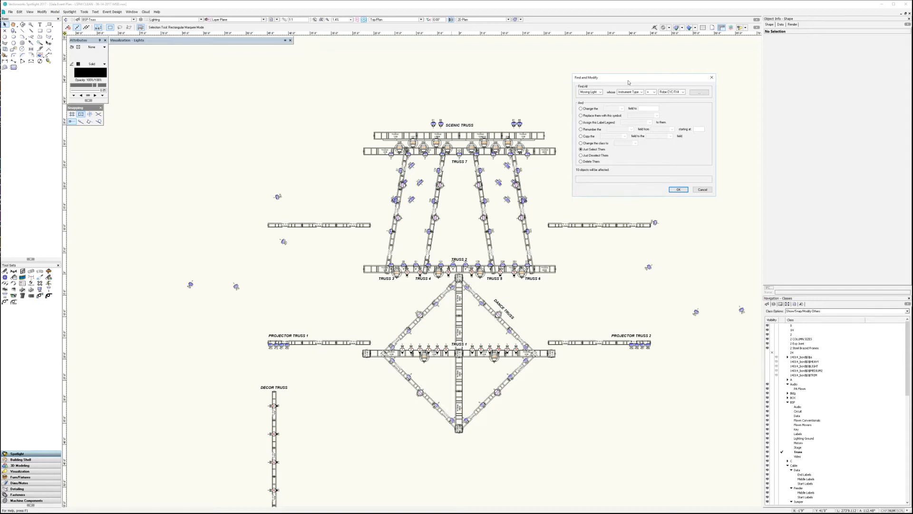
left_click_drag(628, 83, 625, 77)
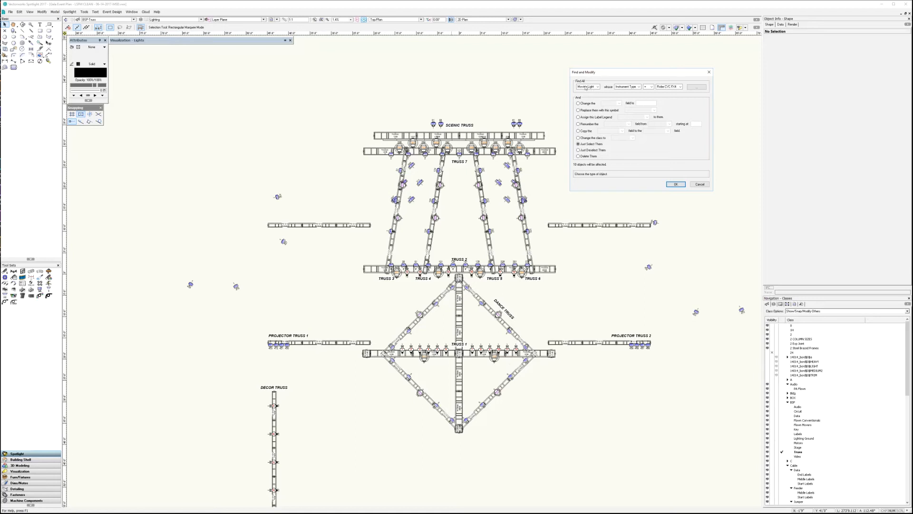
left_click(680, 87)
left_click(677, 92)
left_click(579, 131)
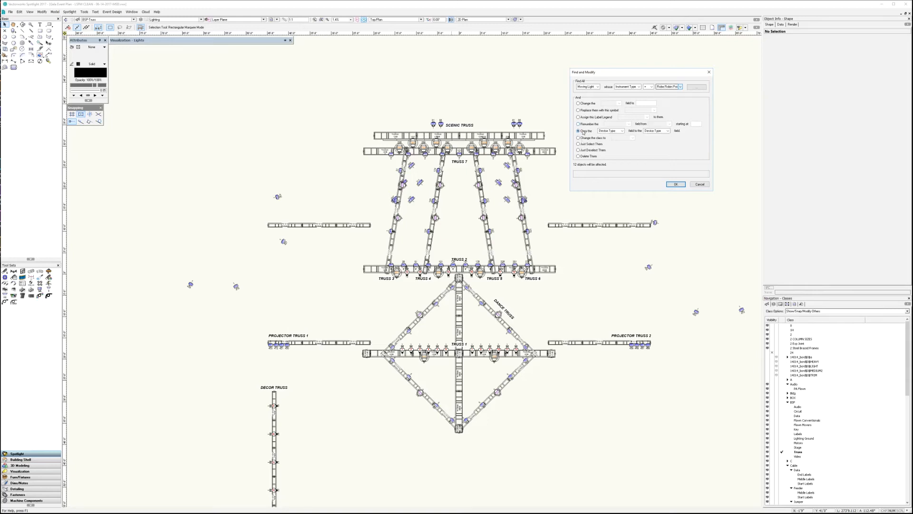
left_click(623, 134)
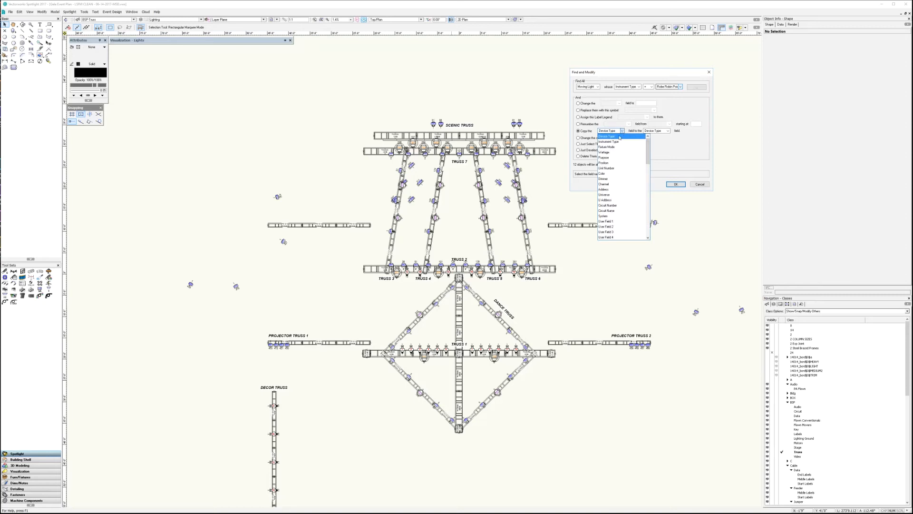
left_click(607, 188)
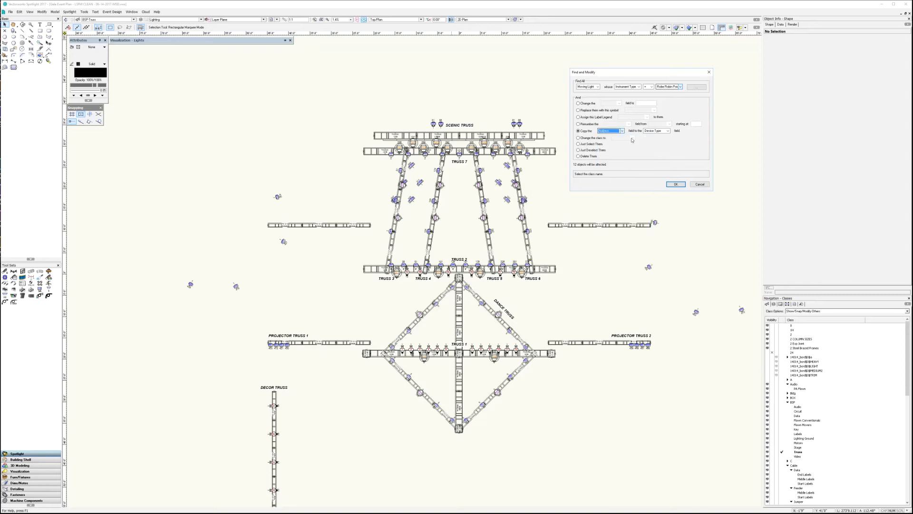
left_click(668, 132)
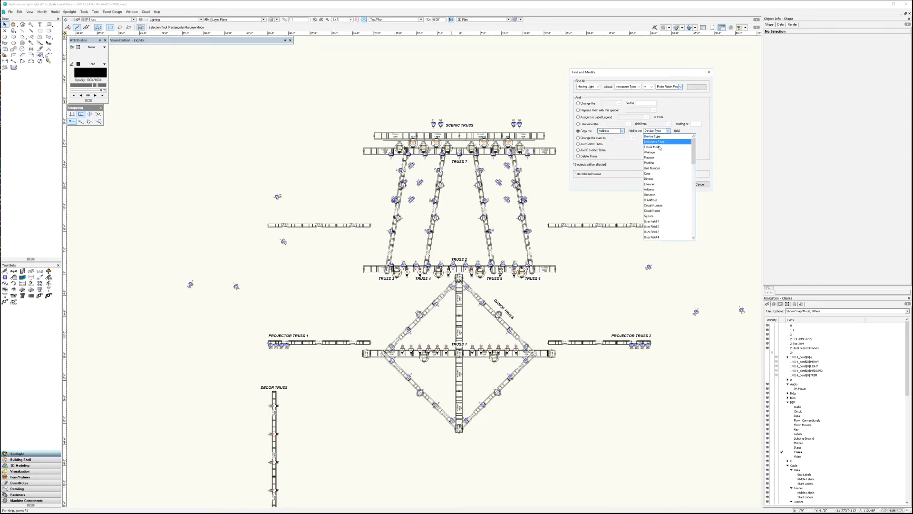
left_click(657, 186)
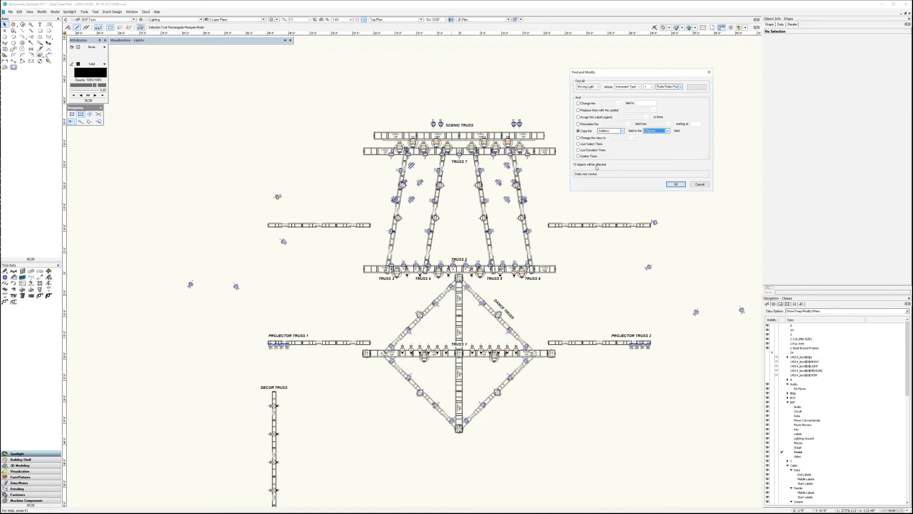
left_click(676, 184)
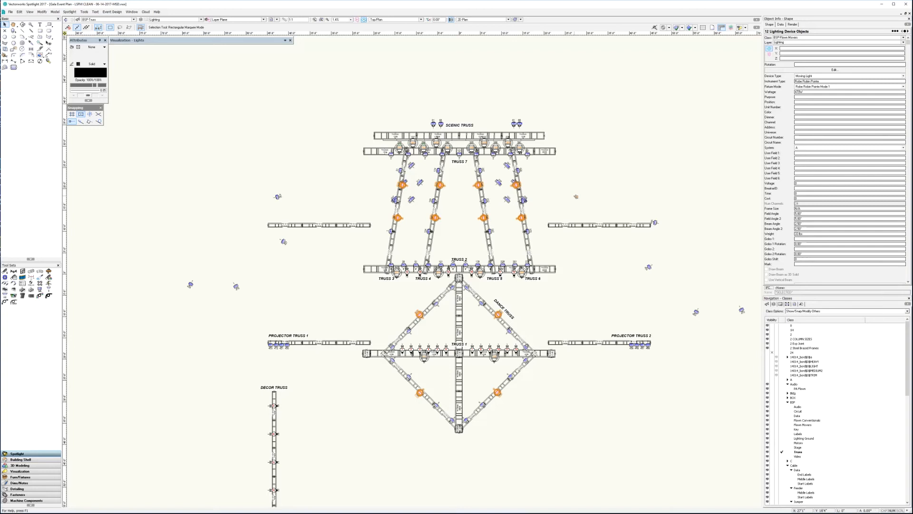
- Compare the Channel and Address values of the upper Robe Robin Pointe on Truss 6, then clear the selection
left_click(516, 184)
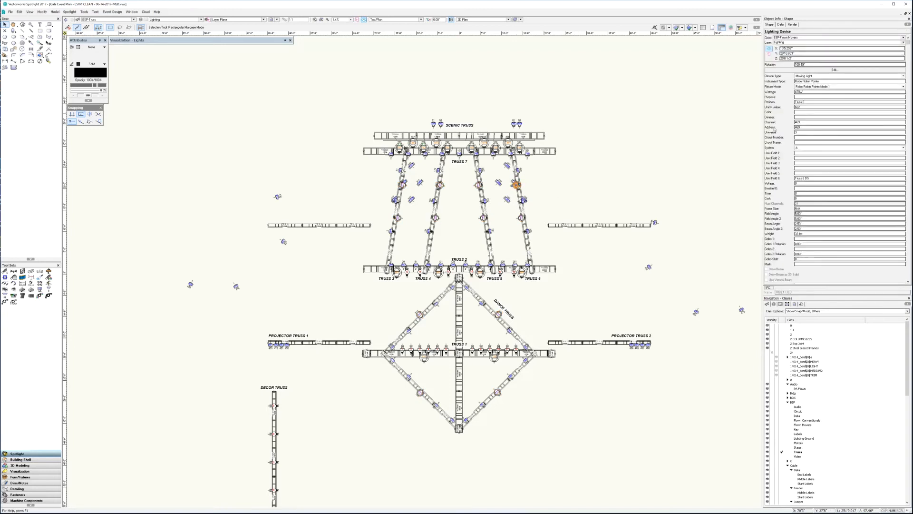
left_click(802, 122)
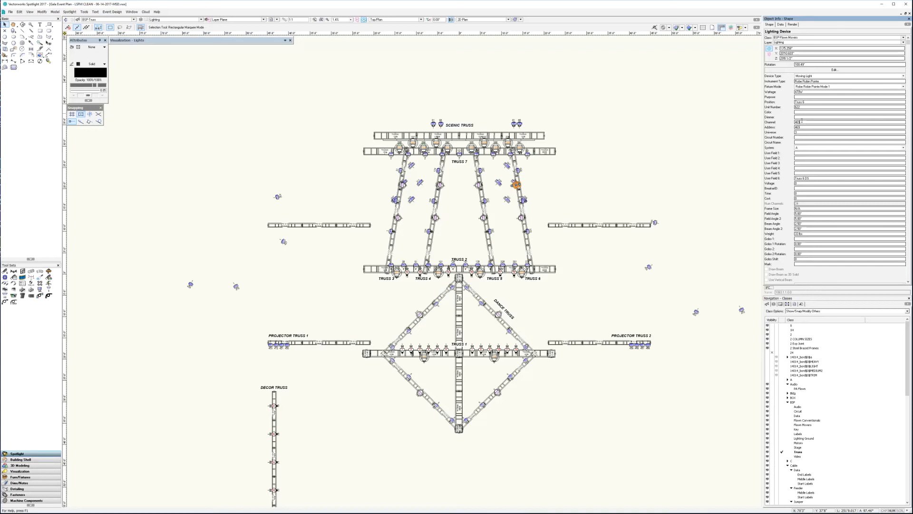
left_click(612, 161)
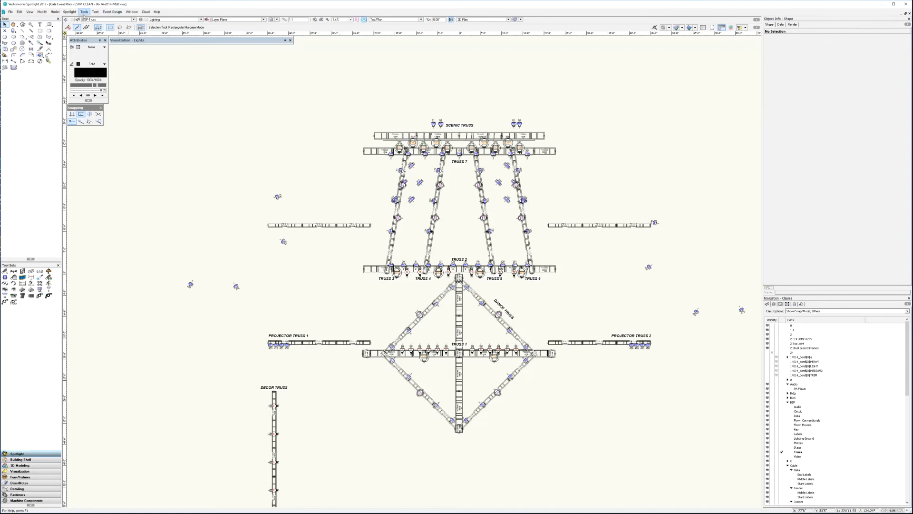
- Copy the Address field to the Channel field for all Light devices of the first Chauvet COLORado instrument type
left_click(70, 12)
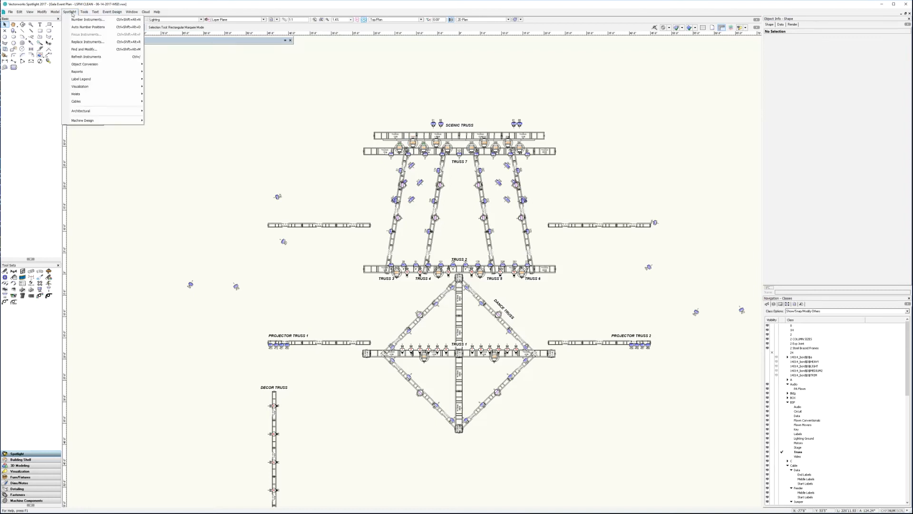
left_click(84, 50)
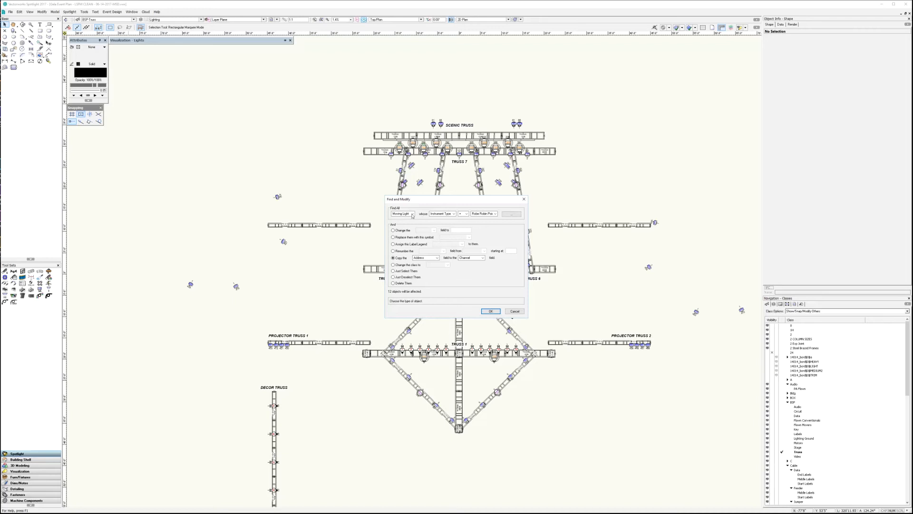
left_click(411, 214)
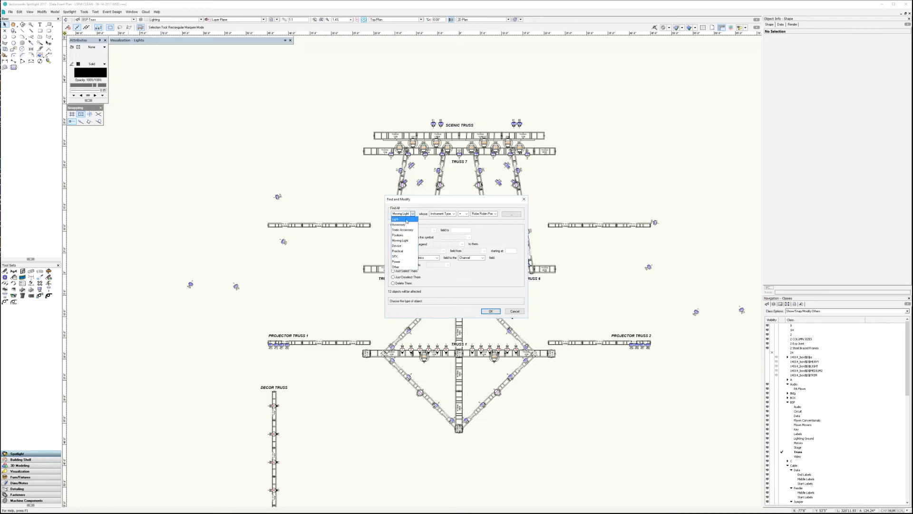
left_click(407, 220)
left_click(452, 213)
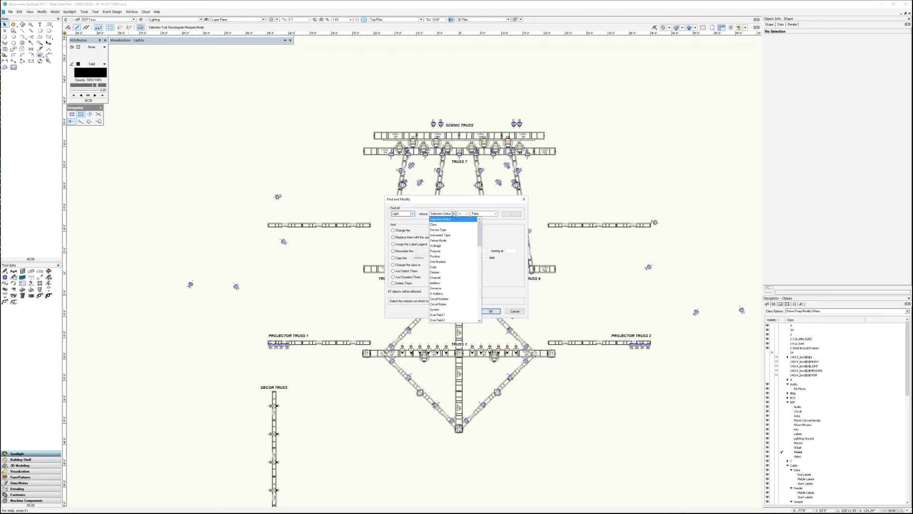
left_click(448, 236)
left_click(494, 213)
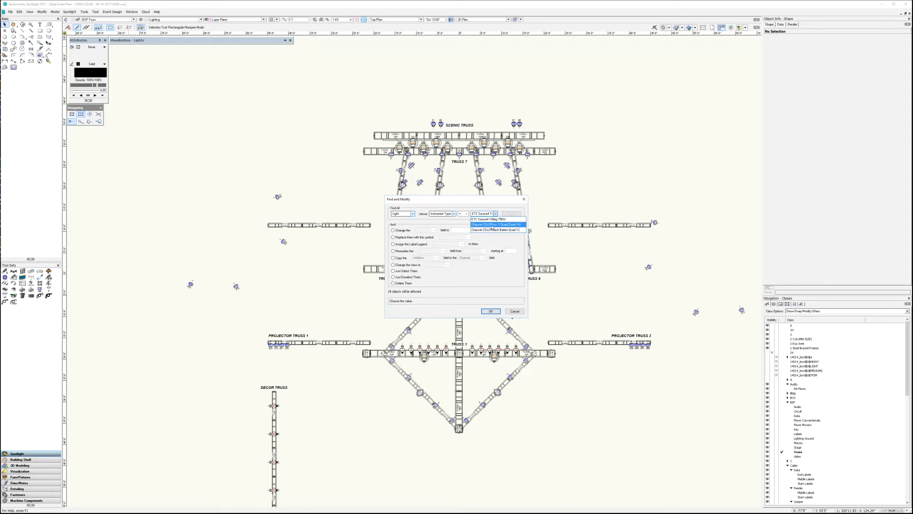
left_click(490, 225)
left_click(399, 258)
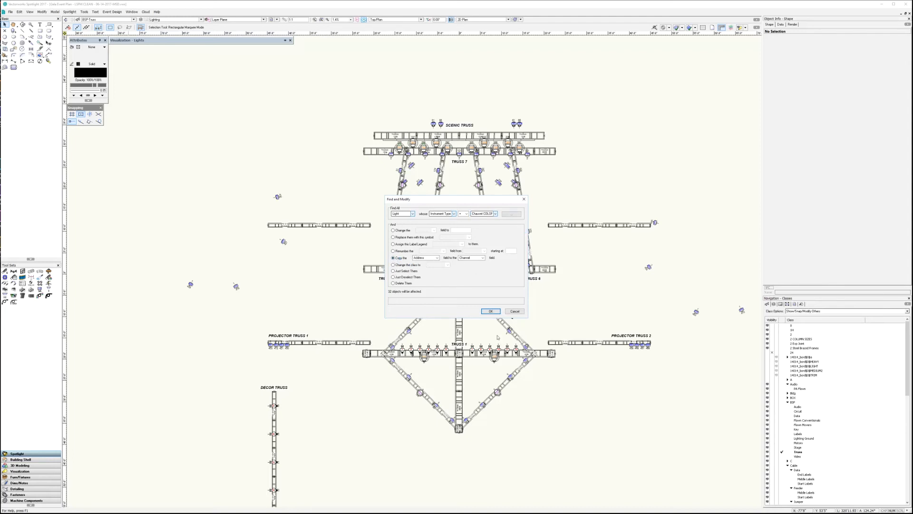
left_click(491, 311)
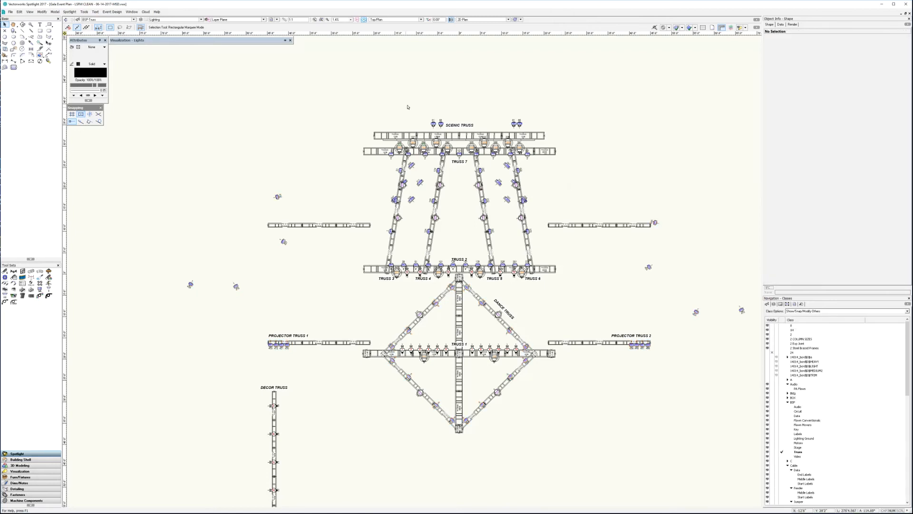
- Copy the Address field to the Channel field for all SFX devices of the Fibersource QFX instrument type
left_click(432, 124)
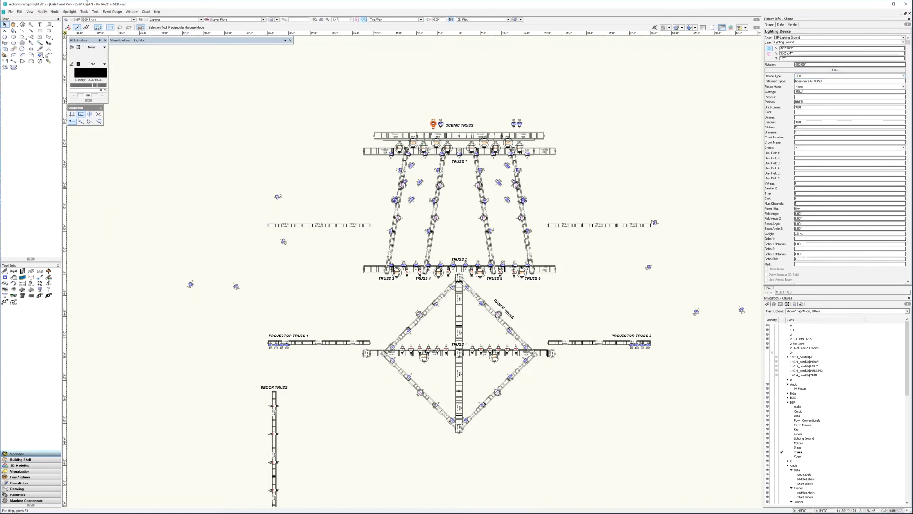
left_click(69, 12)
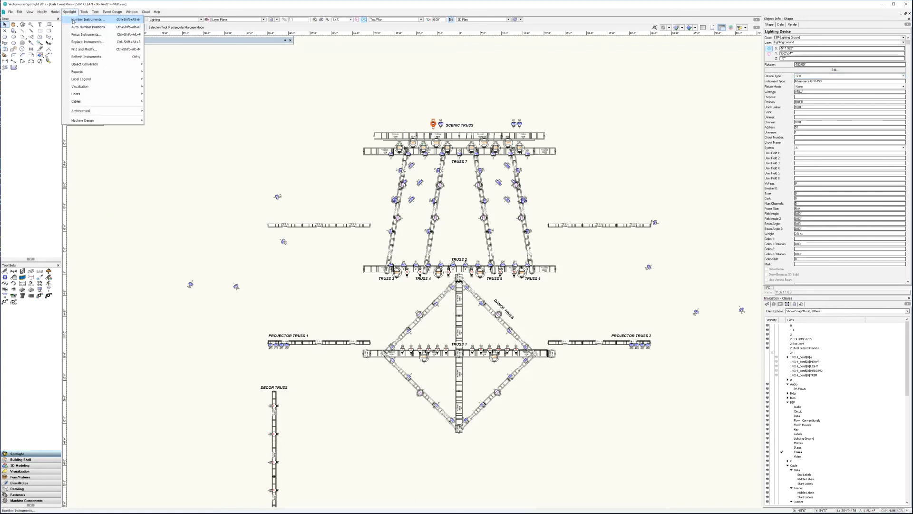
left_click(85, 49)
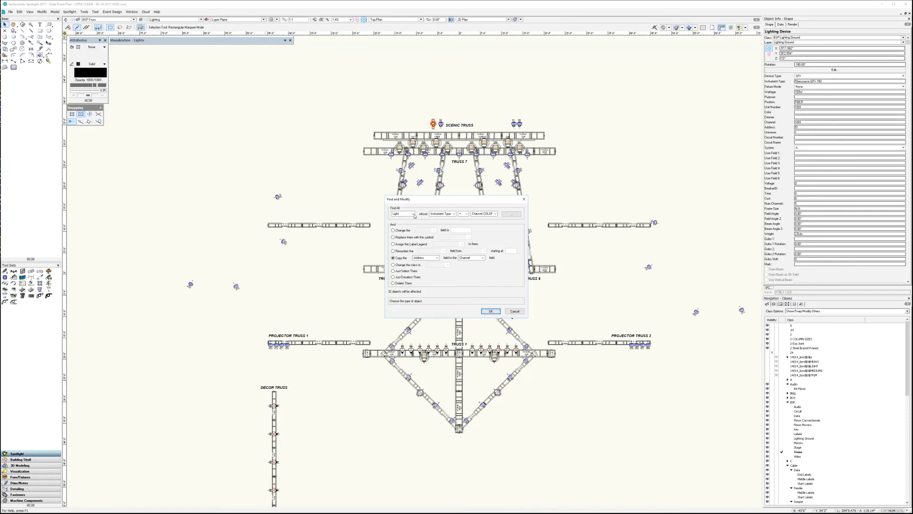
left_click(412, 213)
left_click(405, 258)
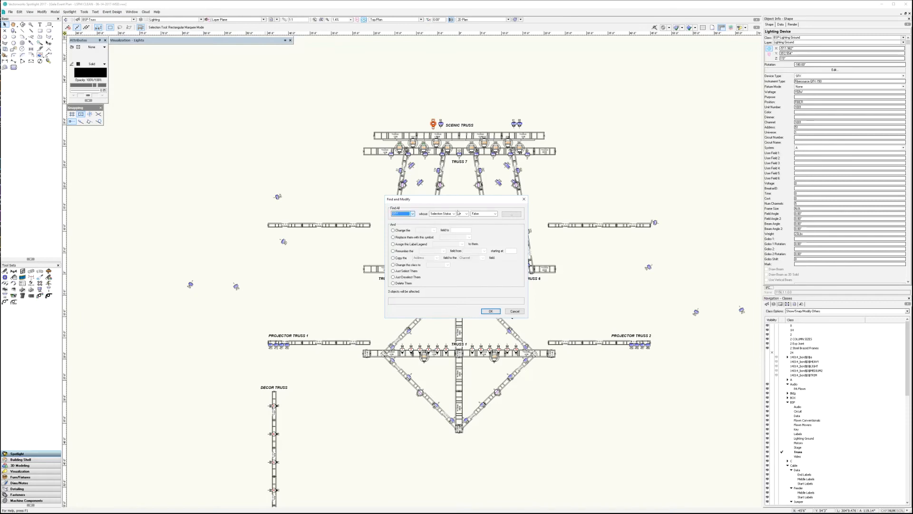
left_click(454, 214)
left_click(453, 236)
left_click(495, 213)
left_click(489, 219)
left_click(394, 258)
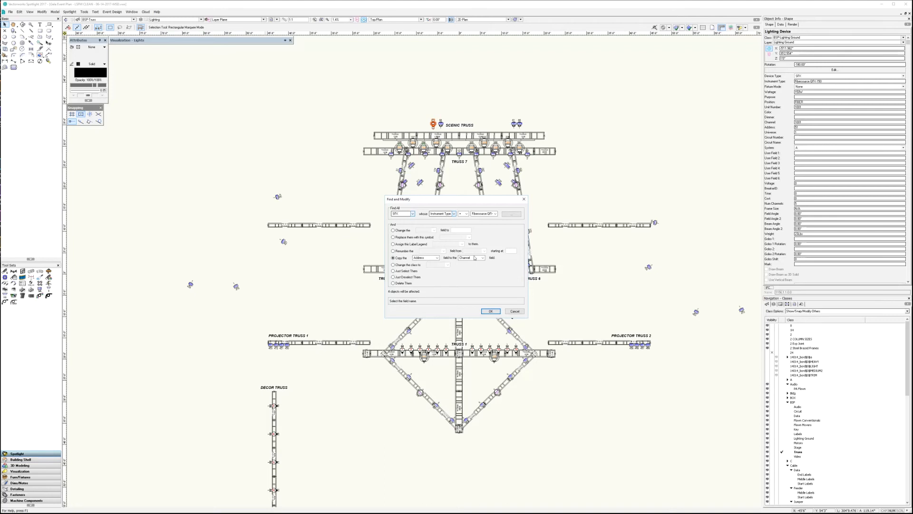
left_click(492, 312)
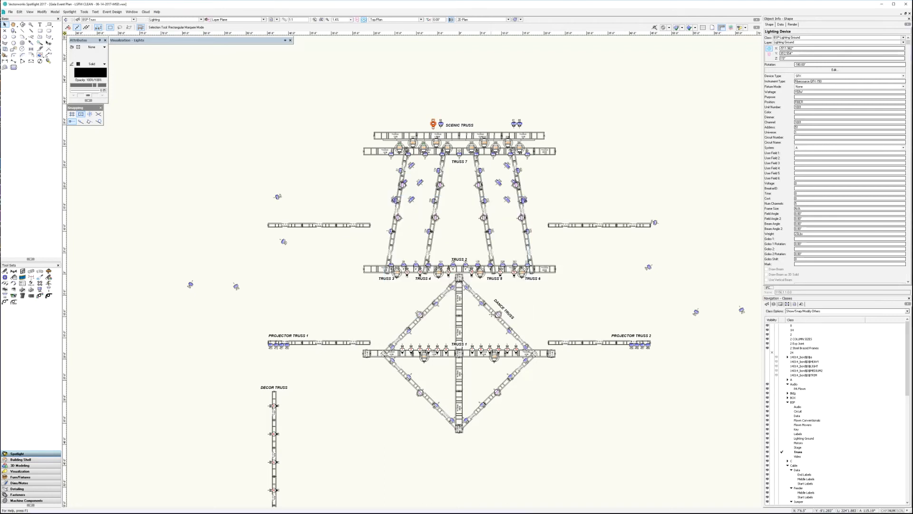
left_click(321, 124)
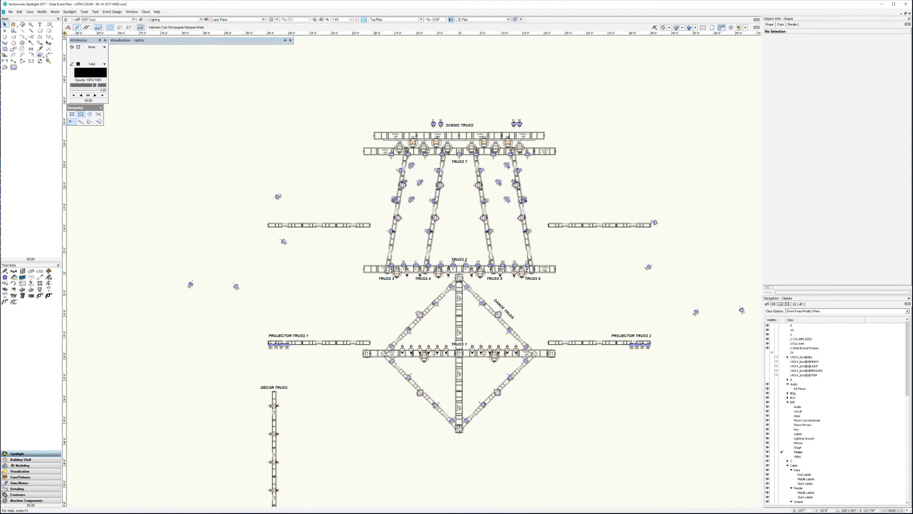
key("alt+Tab")
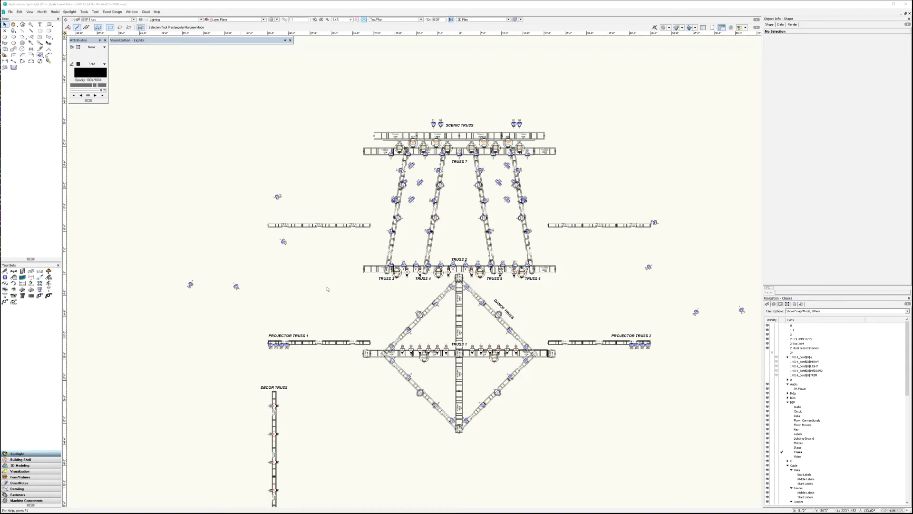
left_click(463, 233)
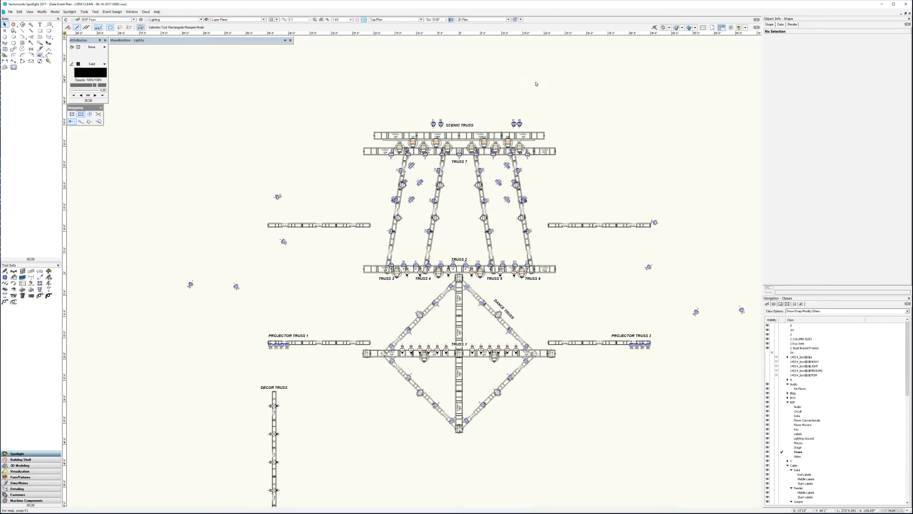
left_click(70, 11)
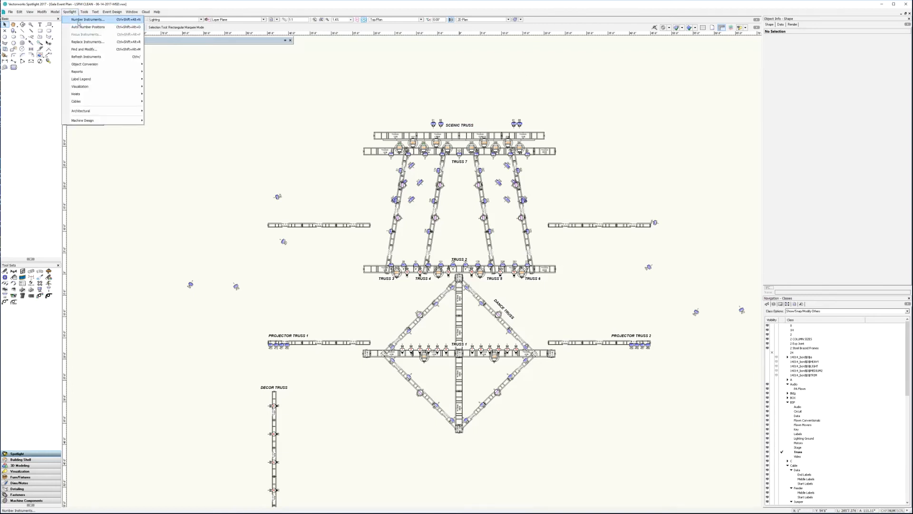
left_click(315, 146)
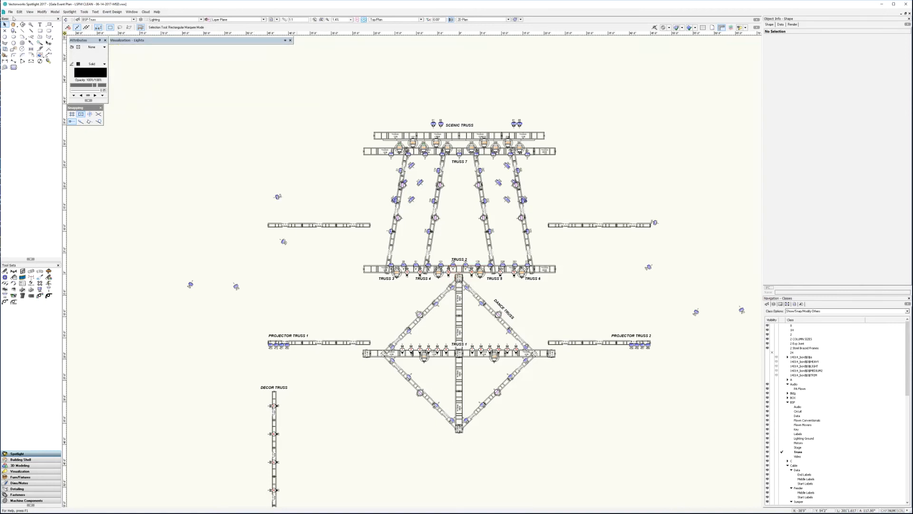
- Export the drawing to MSD as SDXML, overwriting the existing file Gala Event Plan - LSFM CLEAN - 06-14-2017 MSD.sdxml
left_click(10, 11)
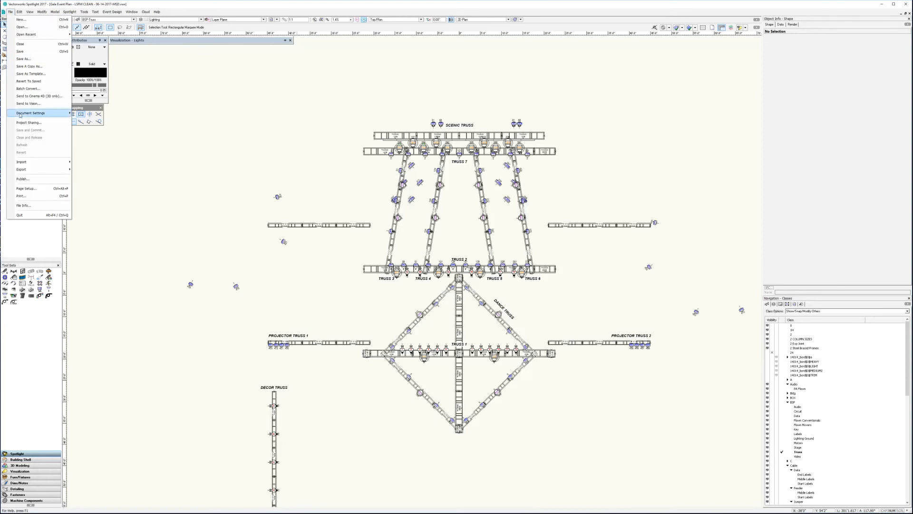
mouse_move(21, 169)
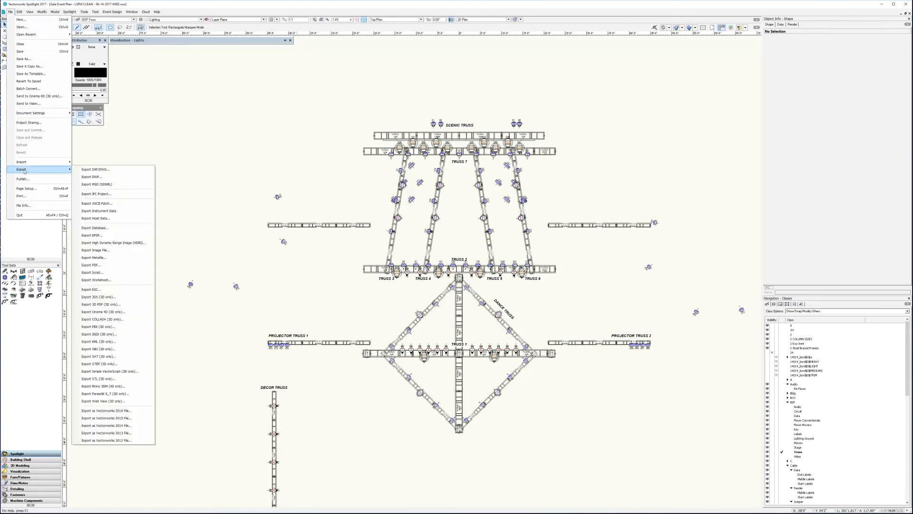
left_click(128, 188)
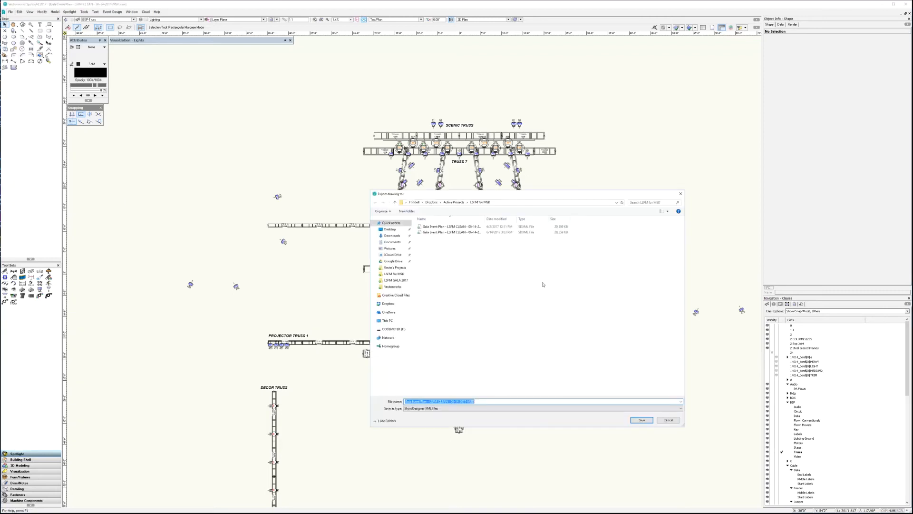
left_click(462, 233)
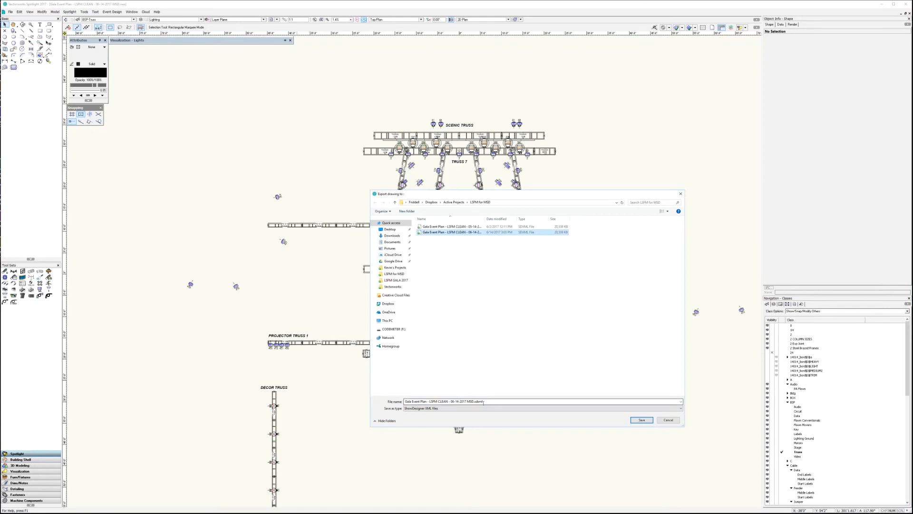
left_click(642, 420)
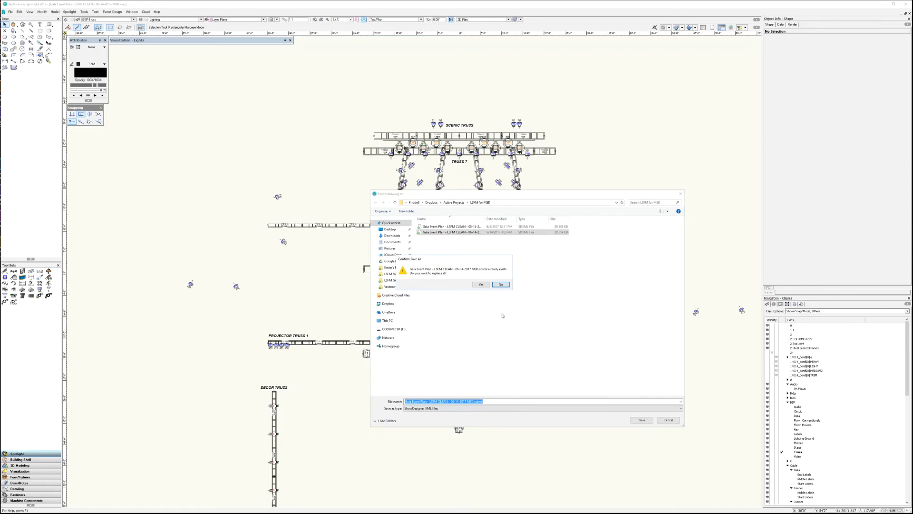
left_click(481, 284)
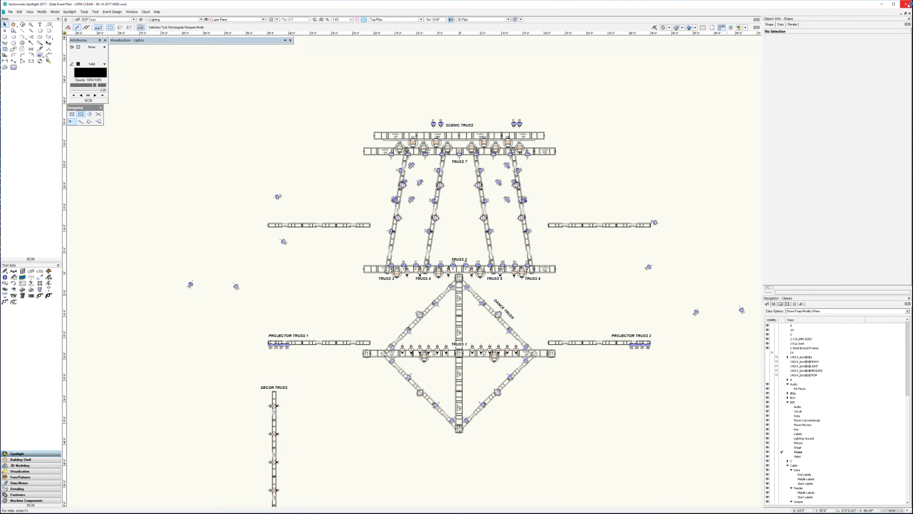
- Save the drawing and close Vectorworks
left_click(10, 12)
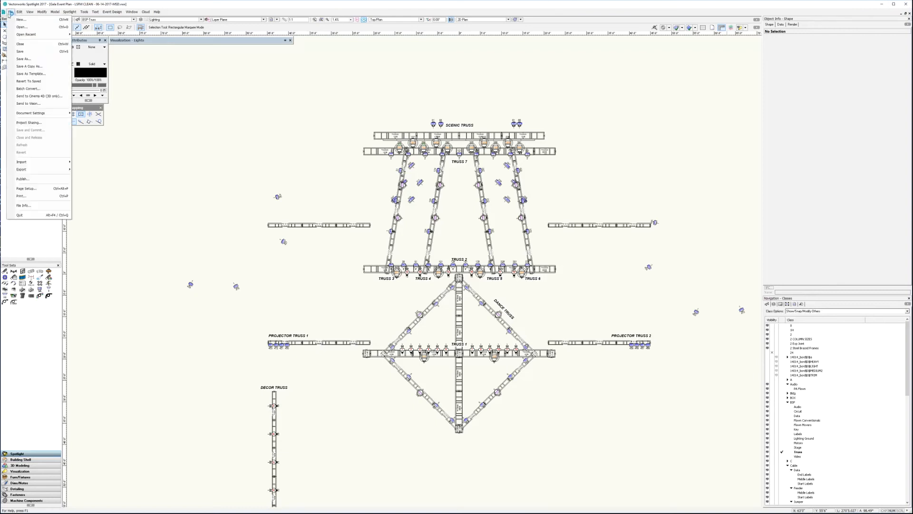
left_click(21, 52)
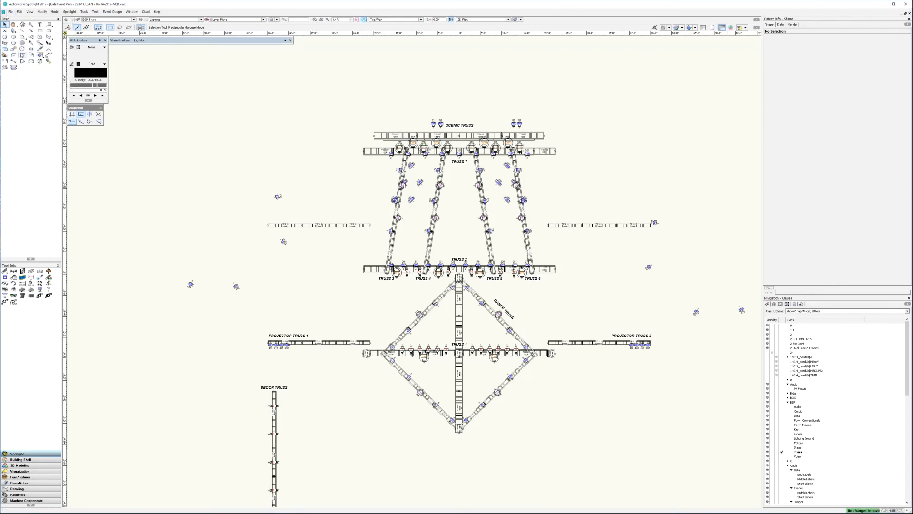
left_click(905, 5)
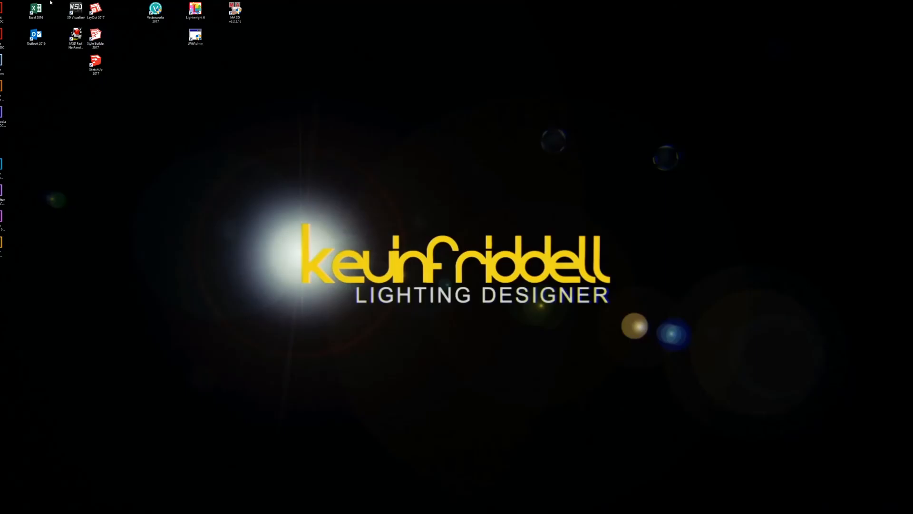
left_click(76, 10)
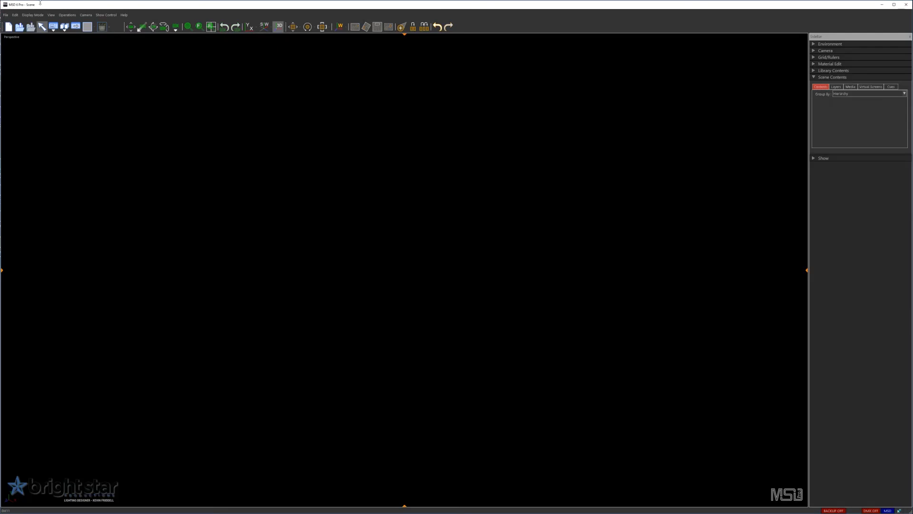
- In MSD 6 Pro, open the exported scene file Gala Event Plan - LSFM CLEAN - 06-14-2017 MSD.sdxml
left_click(6, 14)
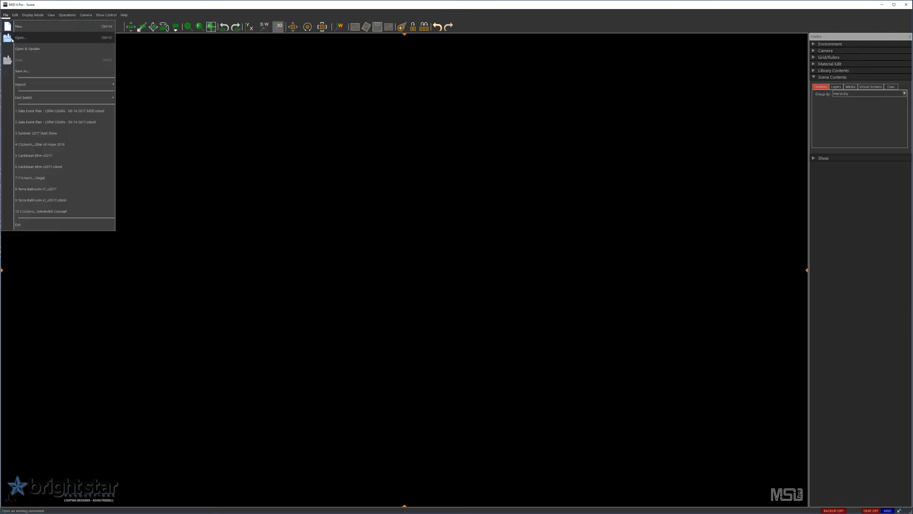
left_click(12, 38)
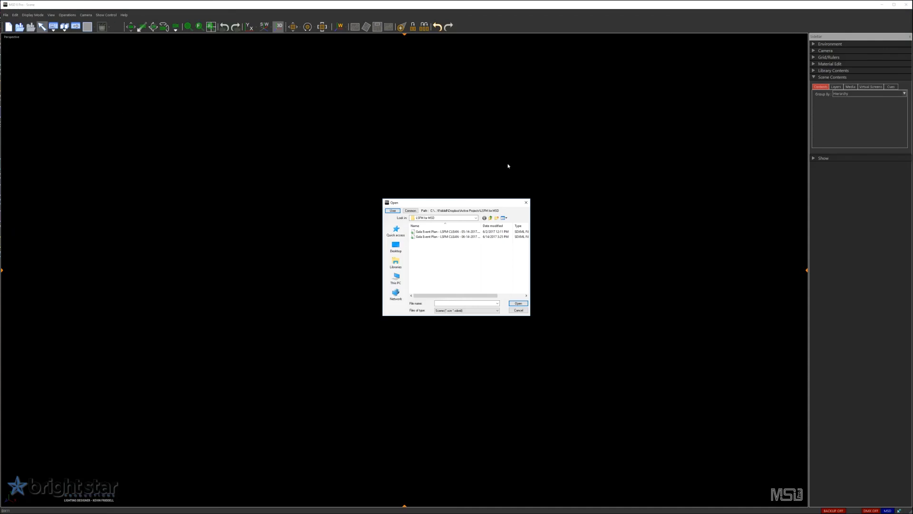
left_click(459, 237)
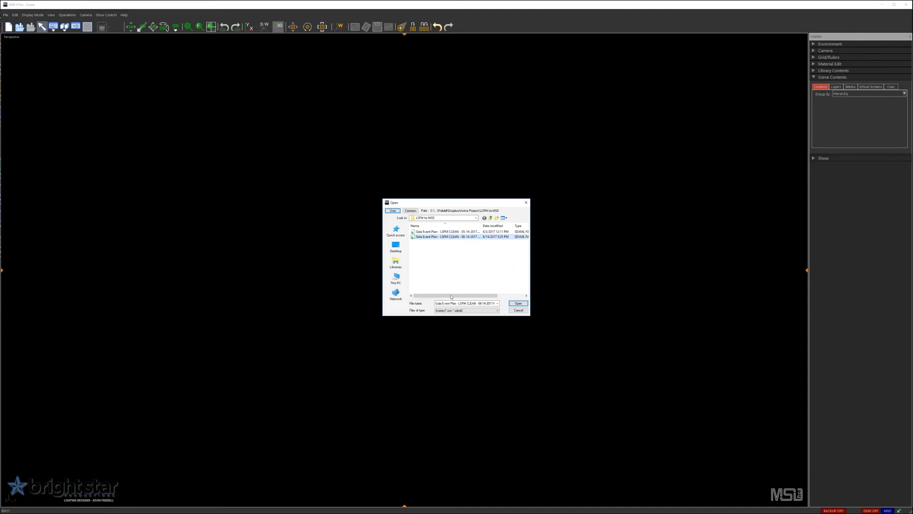
left_click(519, 305)
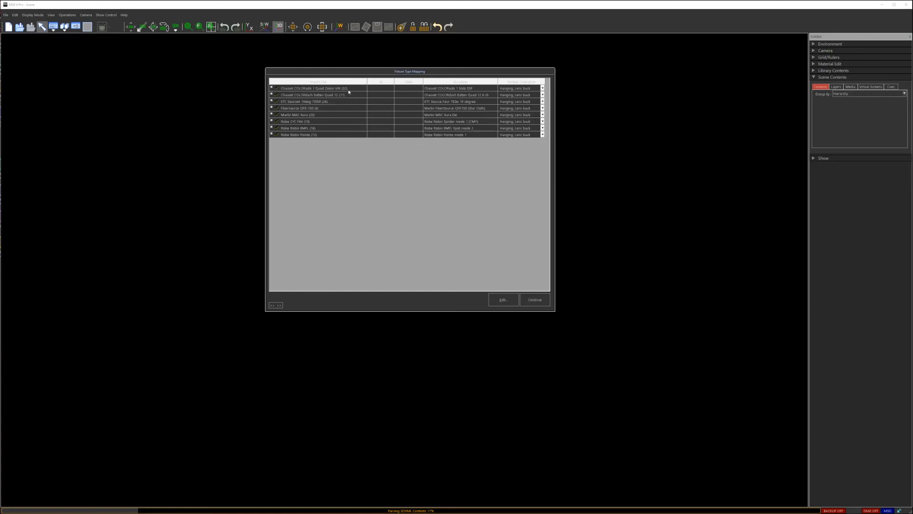
- Check the IDs and DMX addresses of the Chauvet COLORado 1 Quad Zoom VW and Martin MAC Aura fixtures in the type mapping
left_click(463, 88)
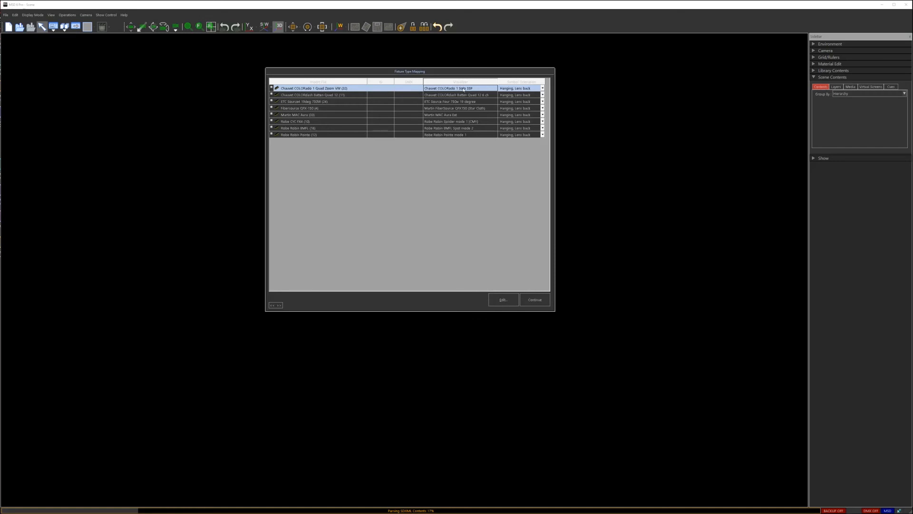
left_click(271, 87)
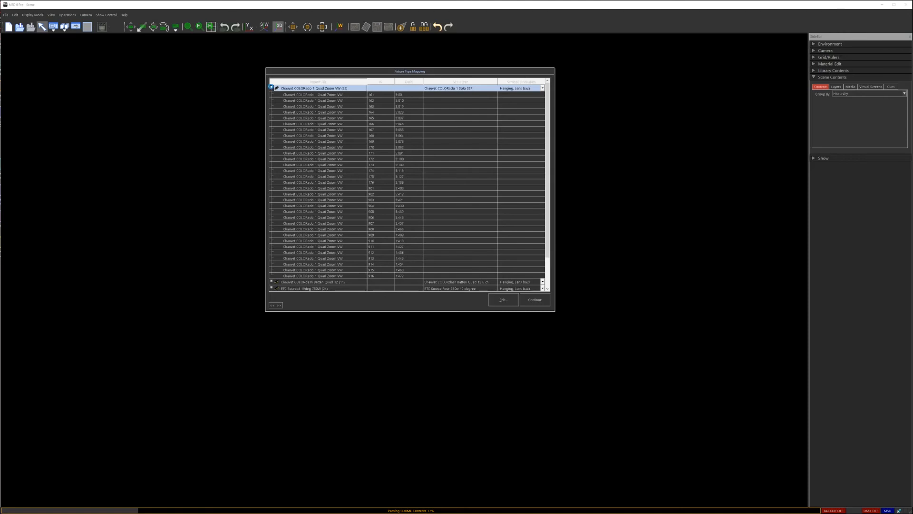
left_click(271, 88)
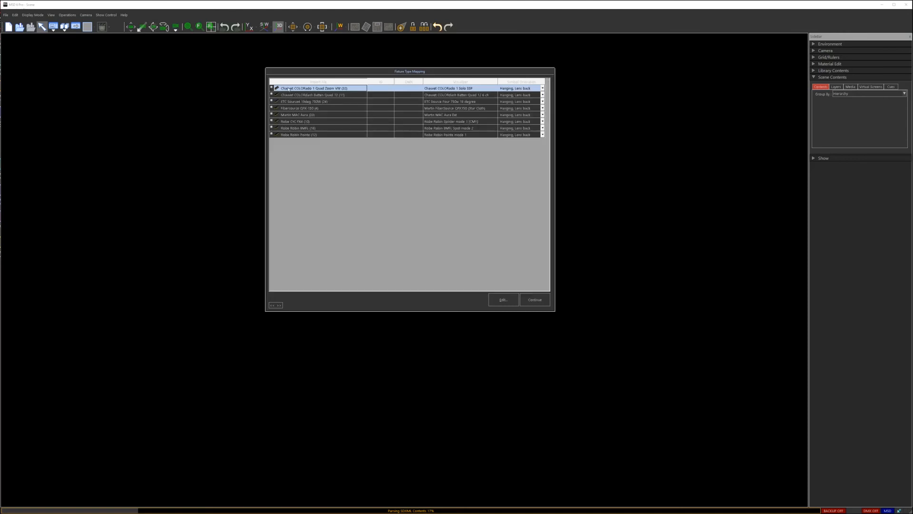
left_click(271, 114)
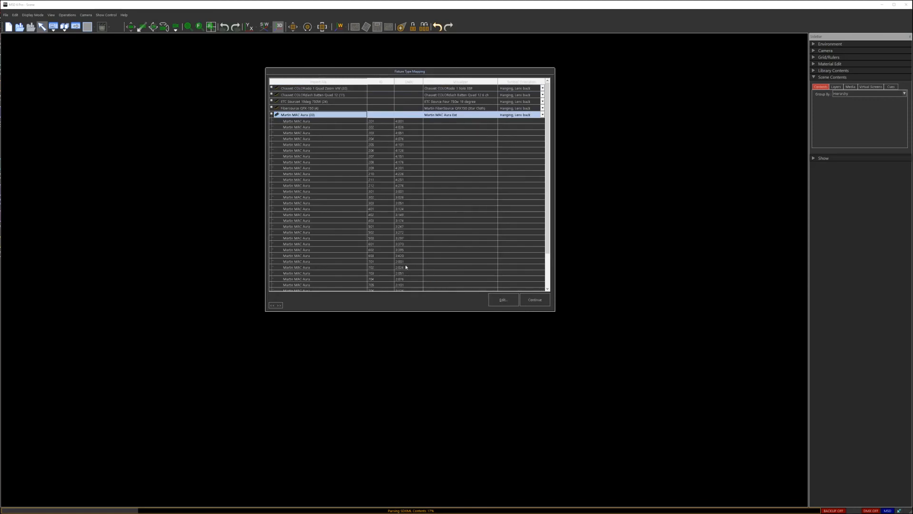
scroll(404, 266, "down", 3)
scroll(417, 258, "up", 3)
left_click(271, 114)
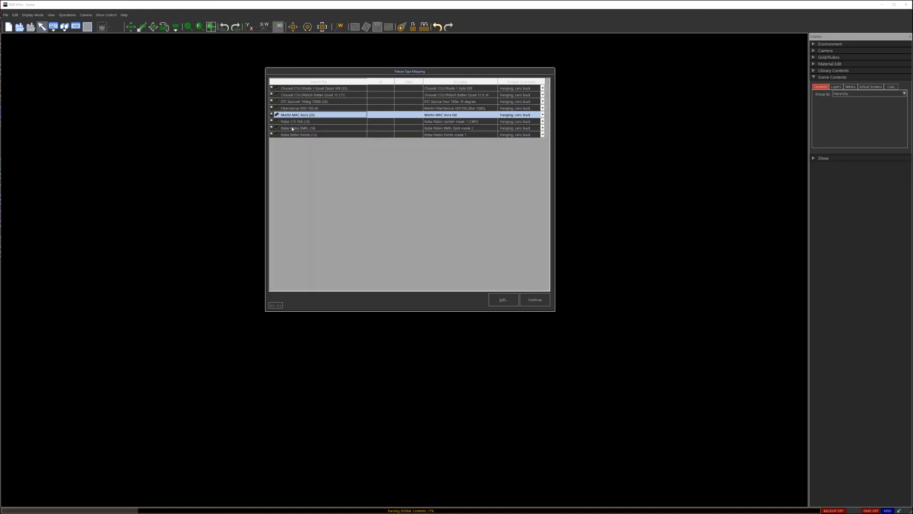
- Check the Robe CYC FX4 fixtures' mapping and addresses, and continue the import with the proposed fixture types
left_click(326, 122)
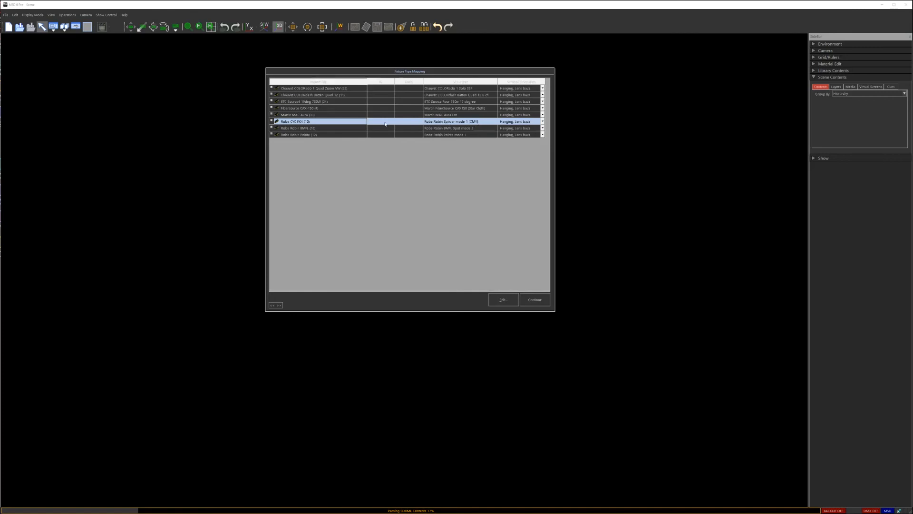
left_click(272, 122)
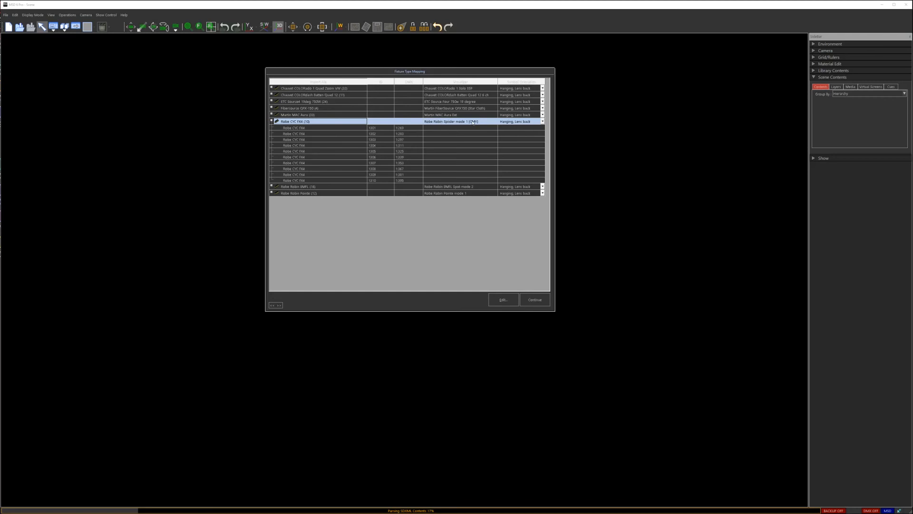
left_click(272, 117)
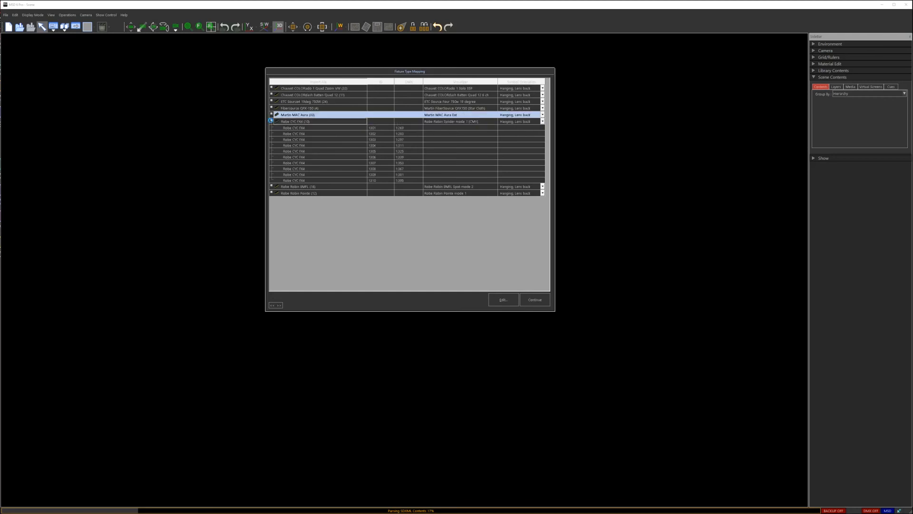
left_click(271, 121)
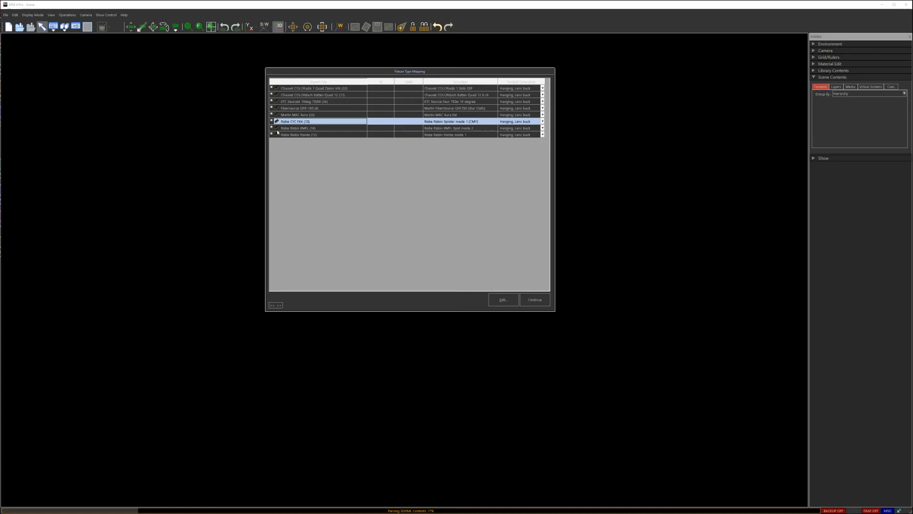
left_click(536, 300)
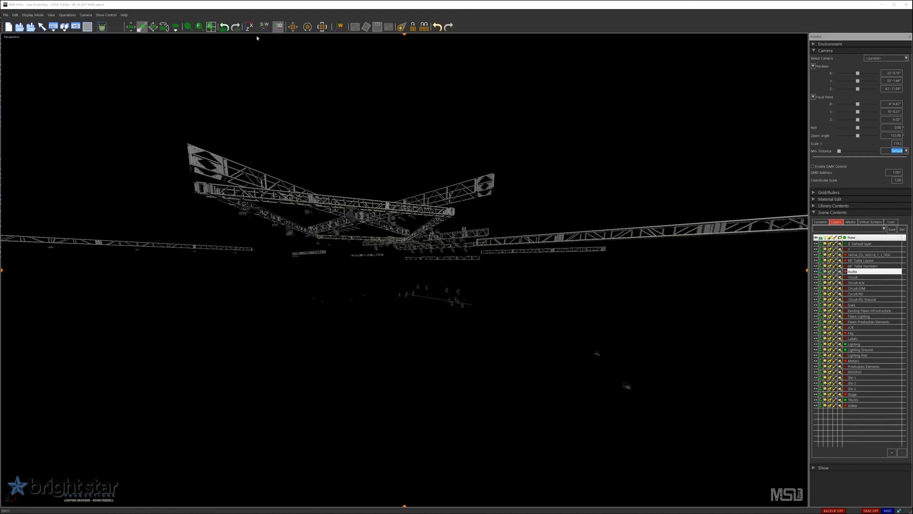
- View the imported rig from the top, then from the front, and fit the front view to the scene
left_click(211, 26)
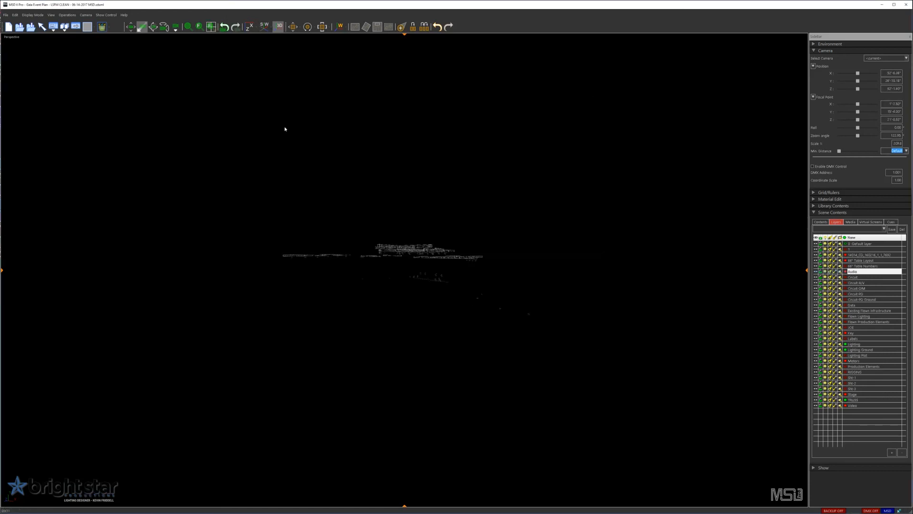
left_click(248, 27)
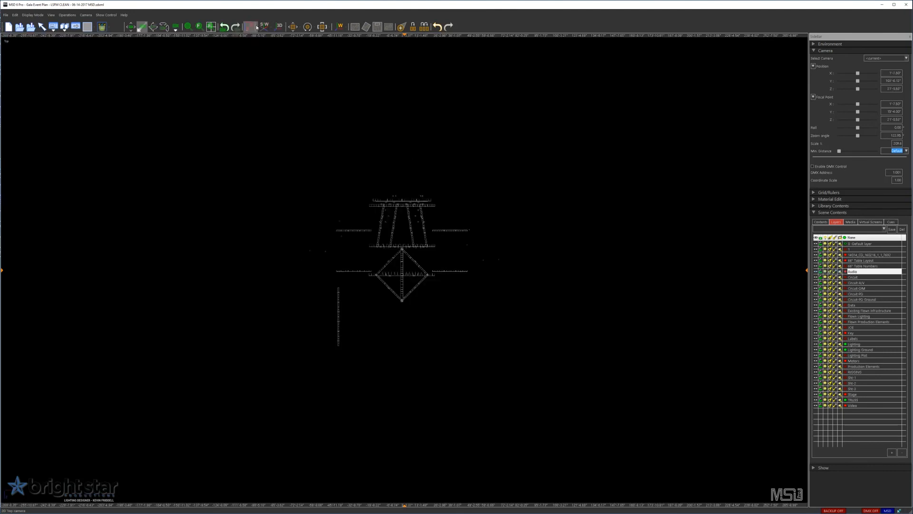
left_click(249, 27)
left_click(266, 39)
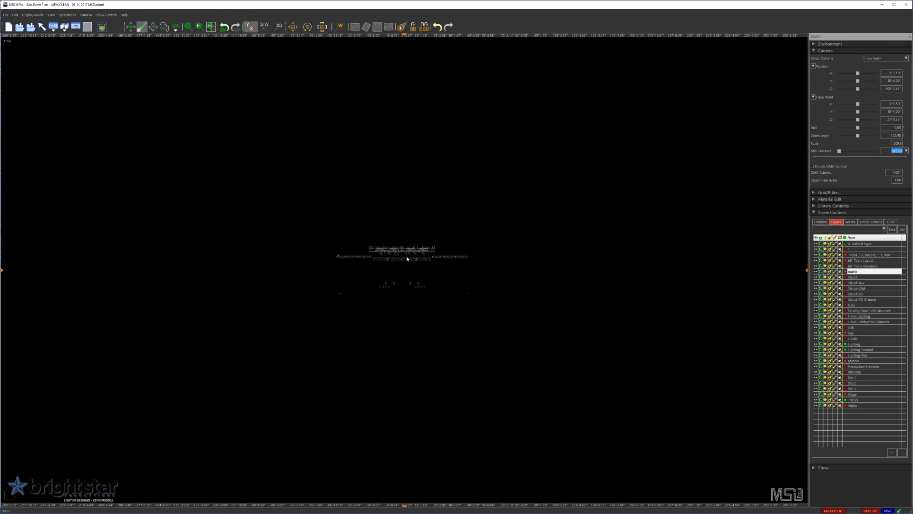
left_click(211, 26)
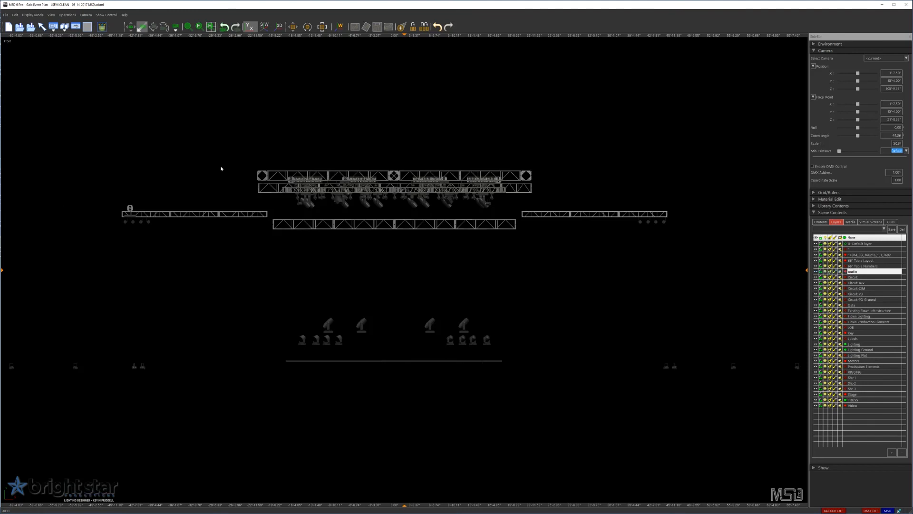
- Make the Video, Stage and Audio layers visible in the scene
left_click(845, 406)
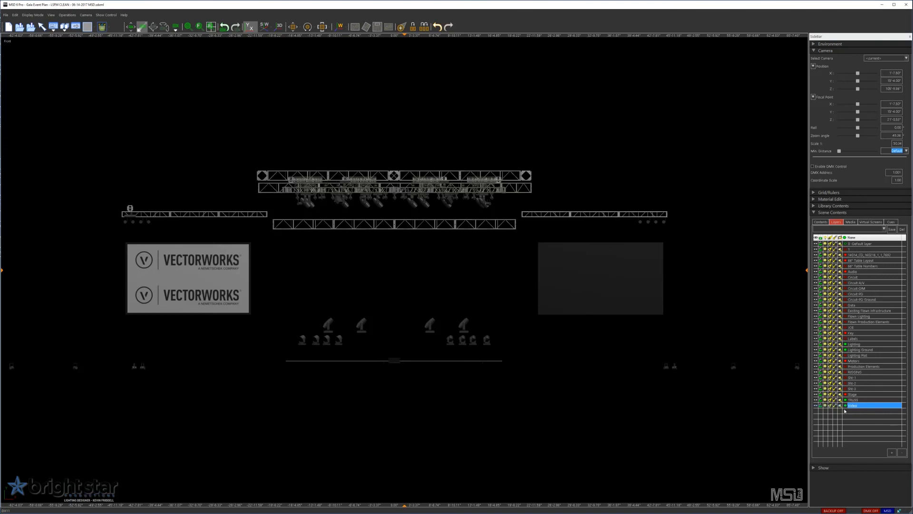
left_click(845, 394)
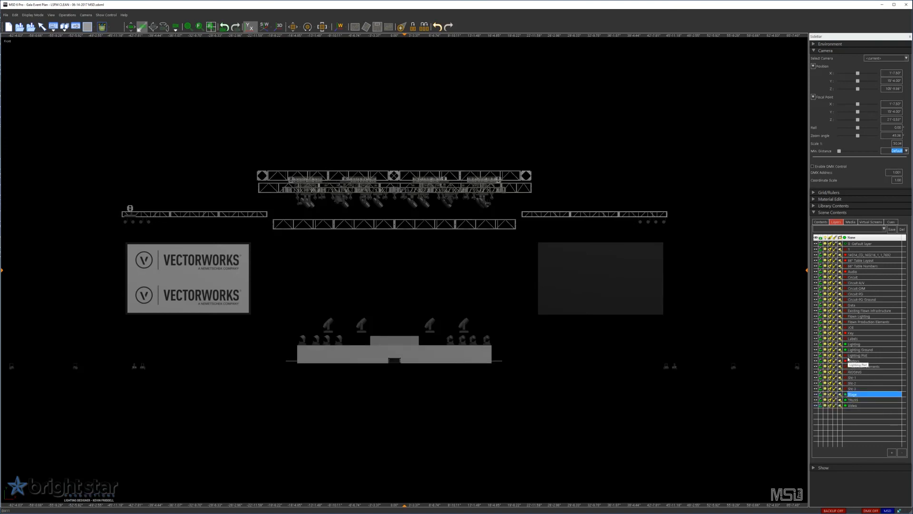
left_click(846, 271)
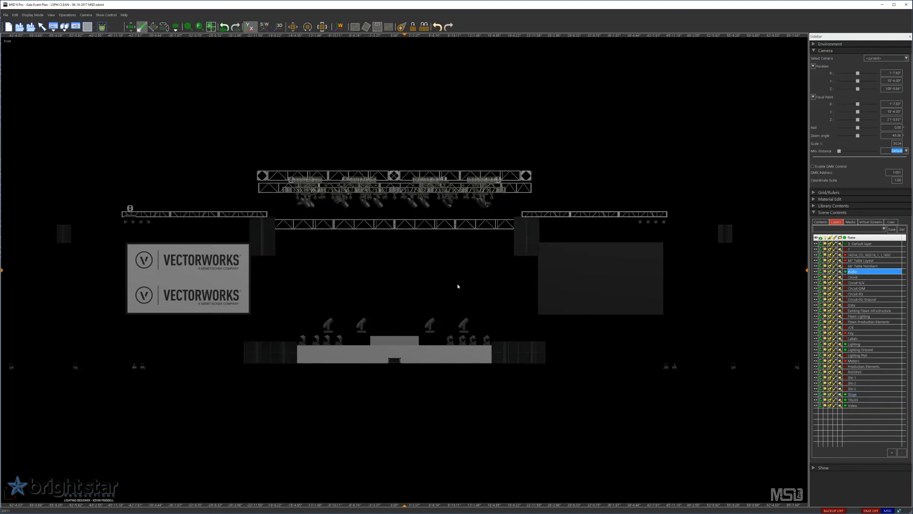
- Move the small box at the bottom centre of the stage front straight up to just below the overhead truss fixtures
left_click(396, 273)
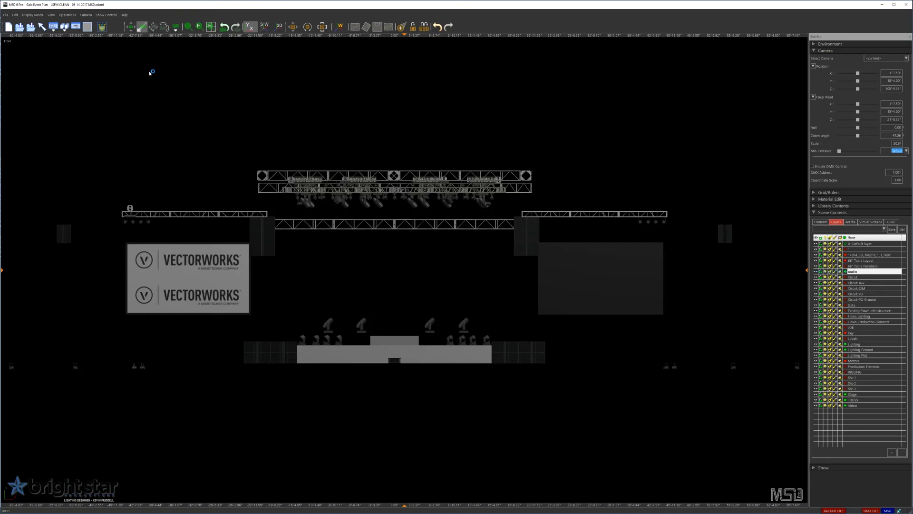
left_click(388, 358)
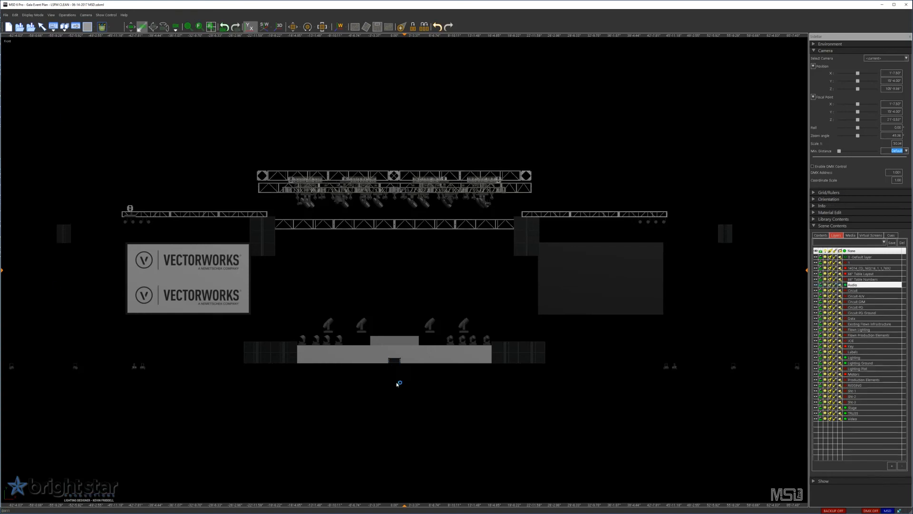
scroll(392, 371, "up", 5)
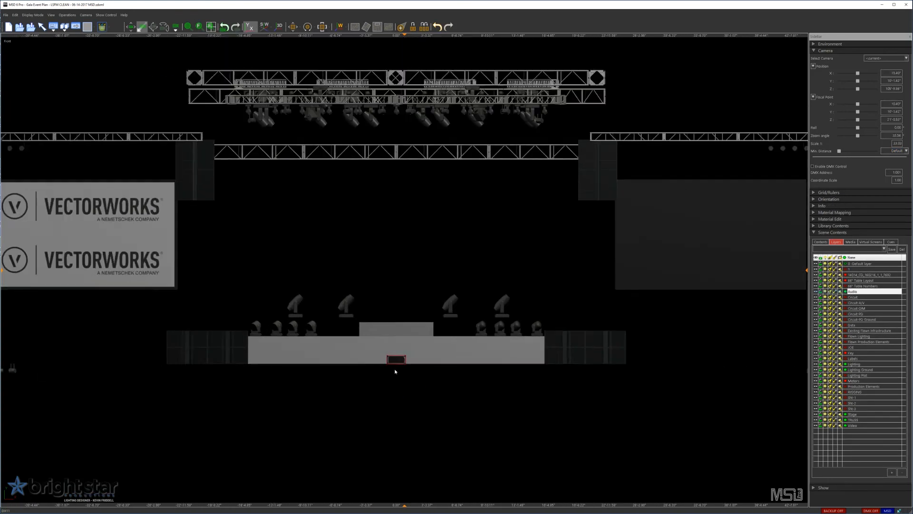
scroll(395, 369, "down", 2)
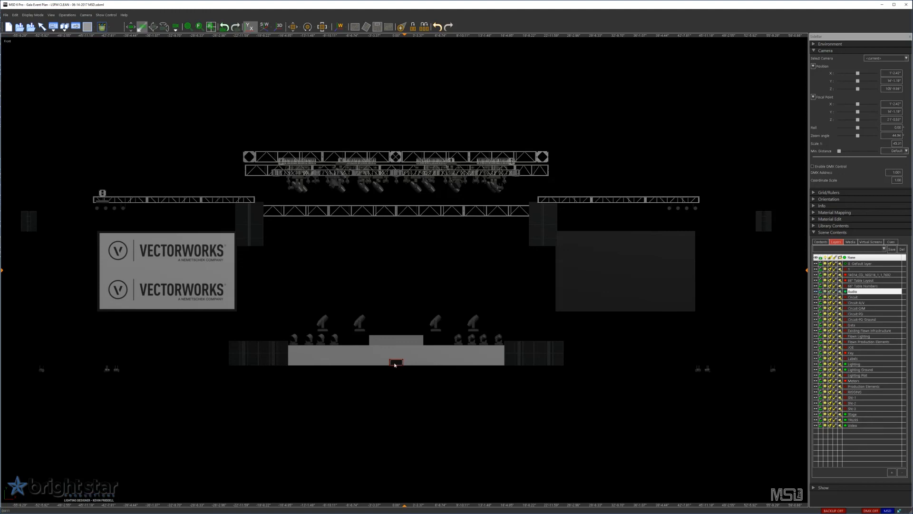
left_click(293, 27)
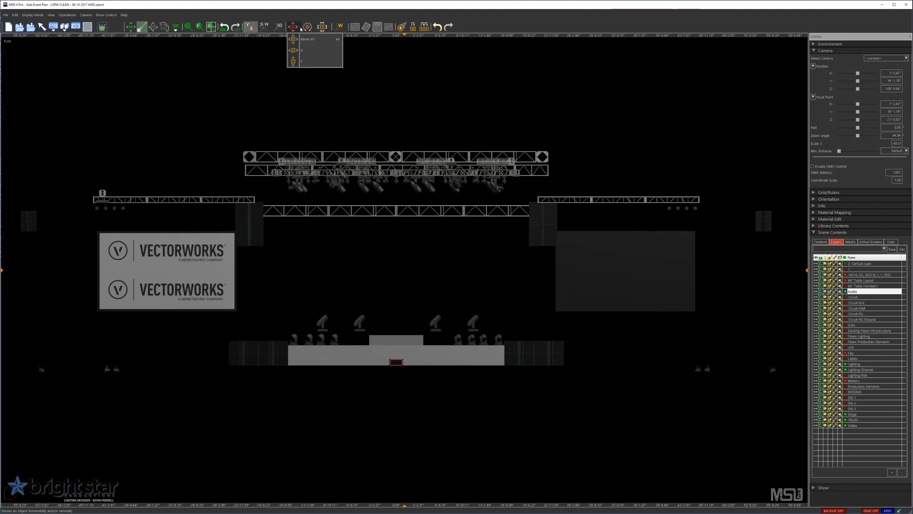
left_click(308, 41)
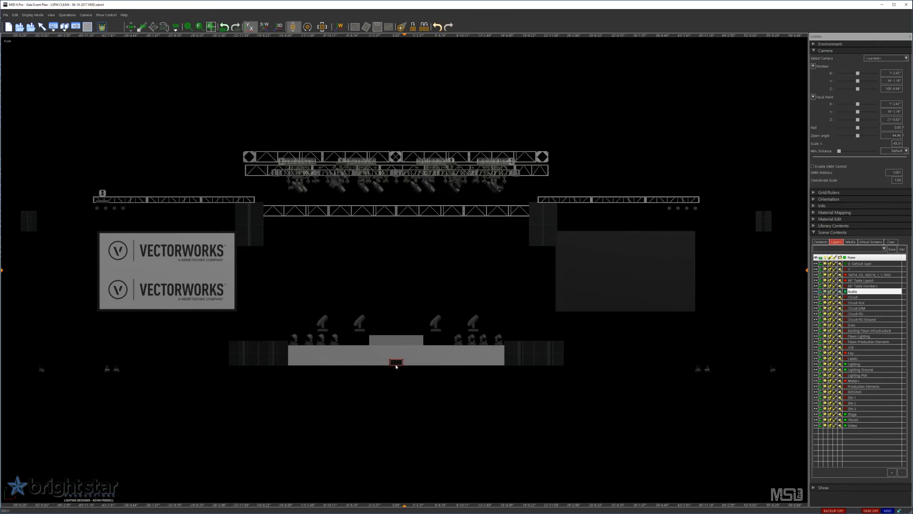
left_click_drag(397, 366, 397, 198)
- Check the raised box's position from the top, return to the front view and deselect the box
left_click(250, 27)
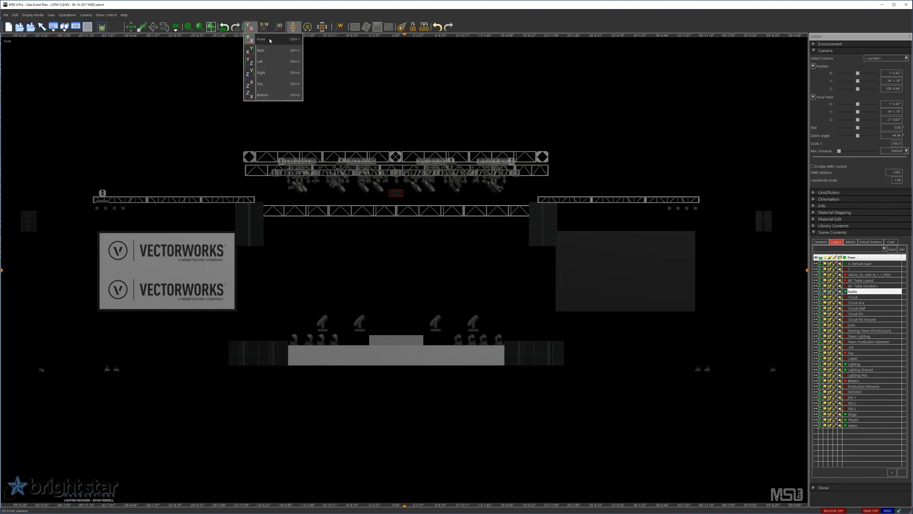
left_click(267, 85)
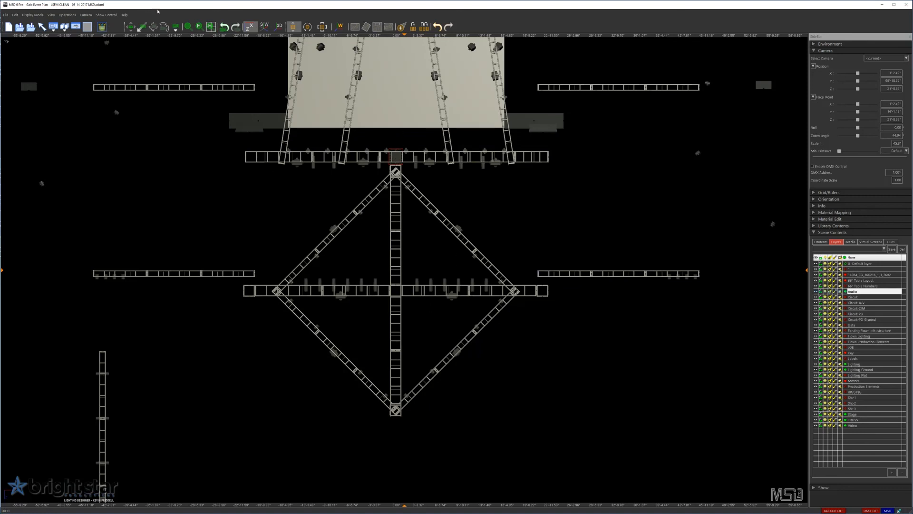
left_click(254, 27)
left_click(266, 39)
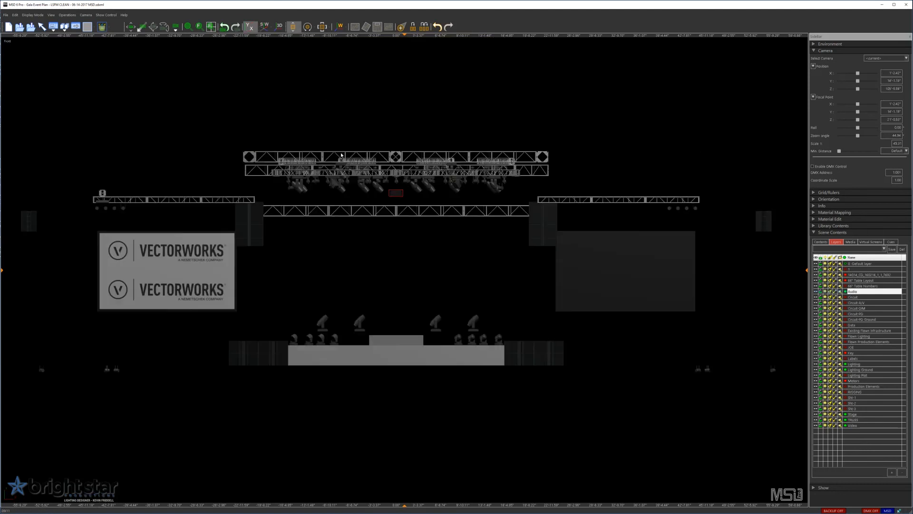
left_click(445, 251)
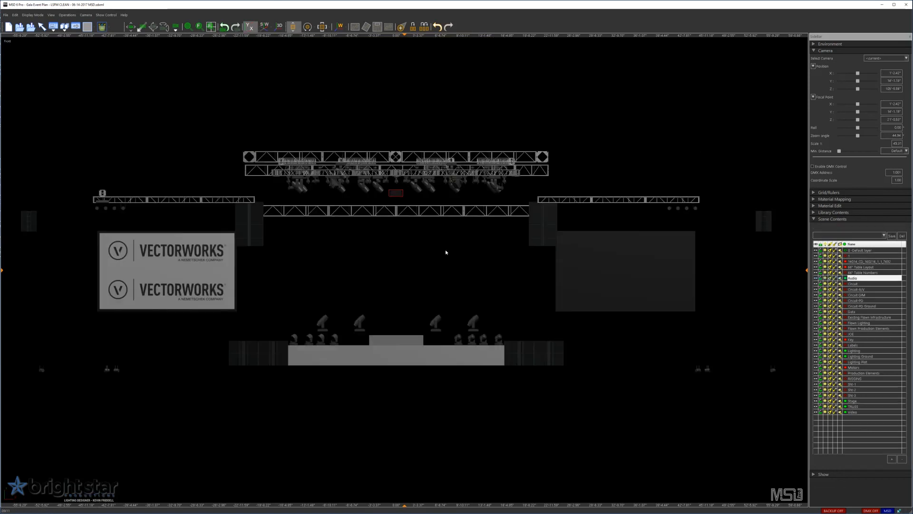
- Show the rig in 3D perspective and set the camera position to X 0, Y 6 ft and Z 60 ft
left_click(280, 27)
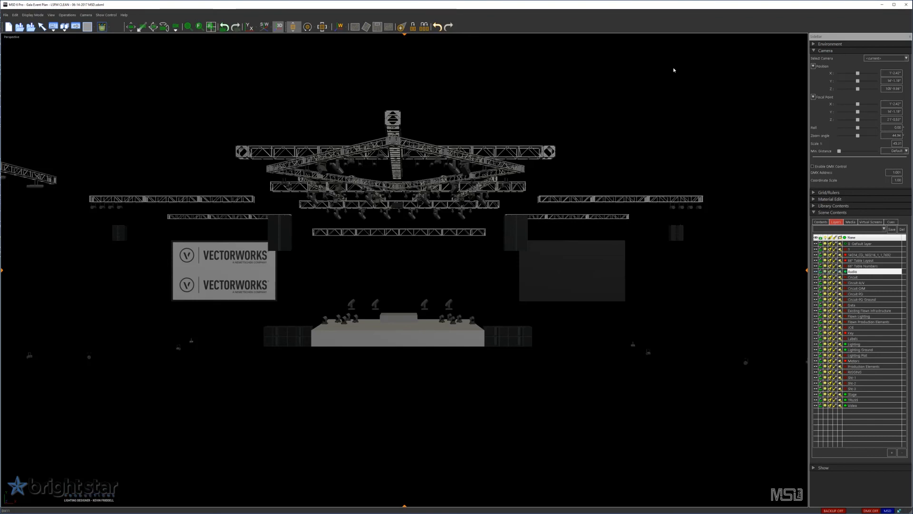
left_click(885, 72)
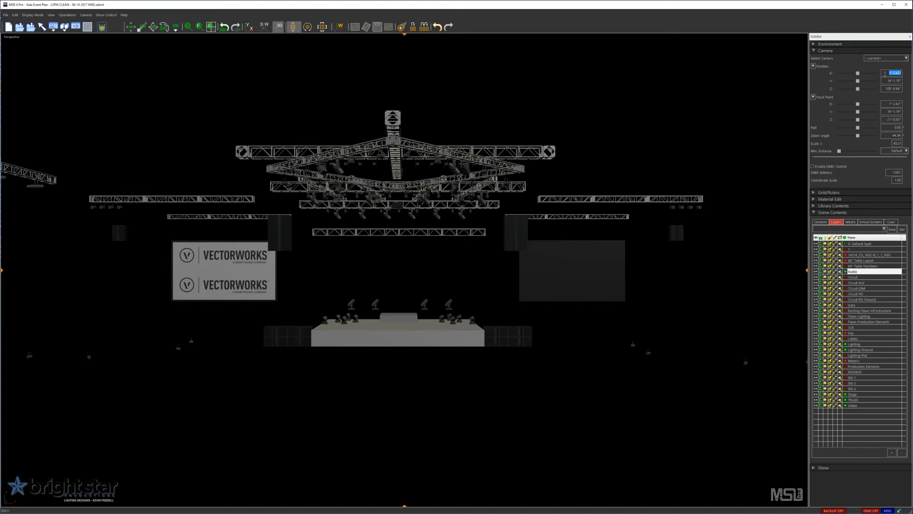
type("0")
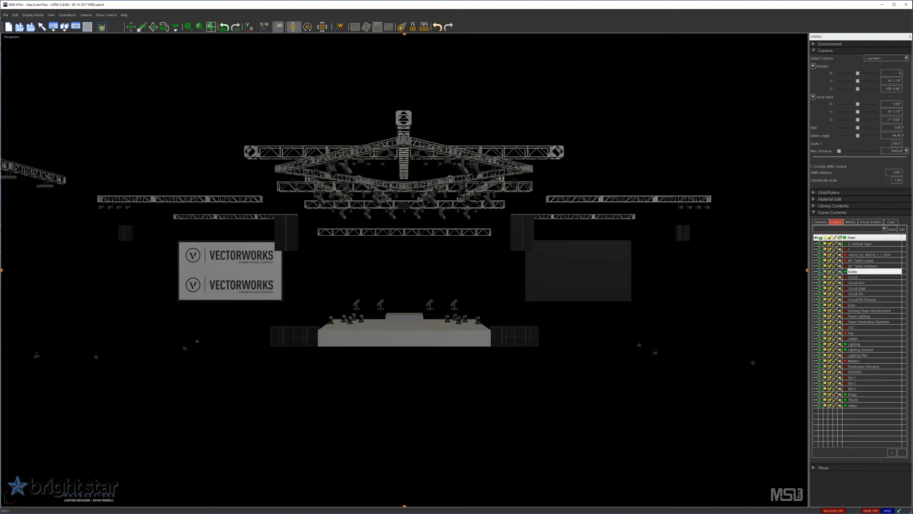
key("Tab")
type("0")
key("Return")
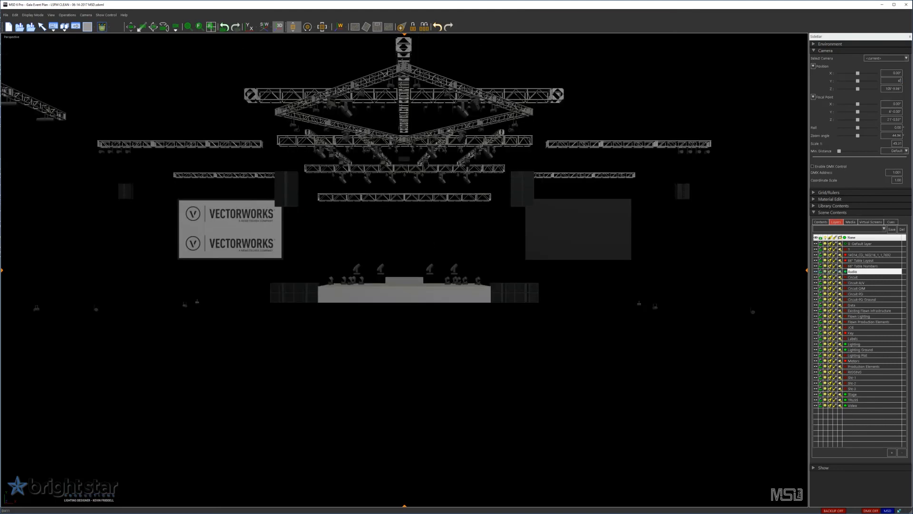
double_click(887, 89)
type("60")
key("Return")
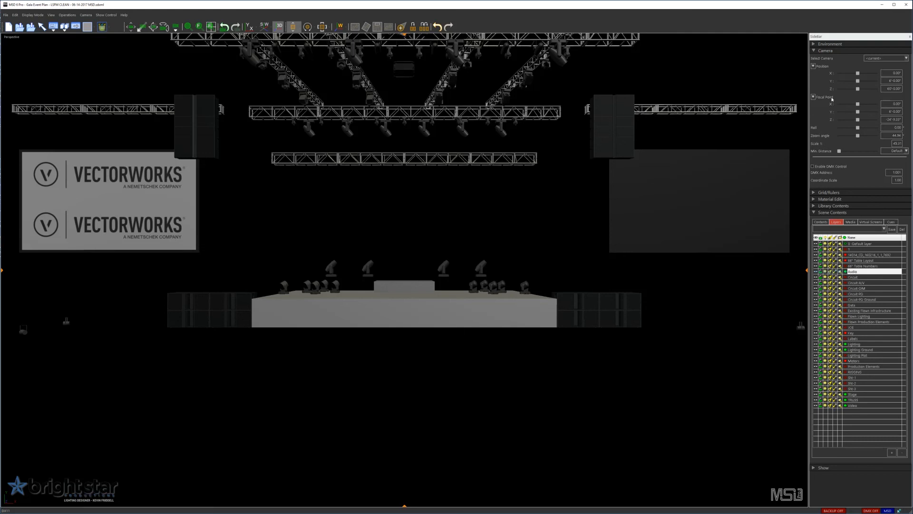
- Set the camera's focal point to Y 10 ft and Z 0, with a zoom angle of 60 degrees
double_click(895, 112)
type("10")
key("Return")
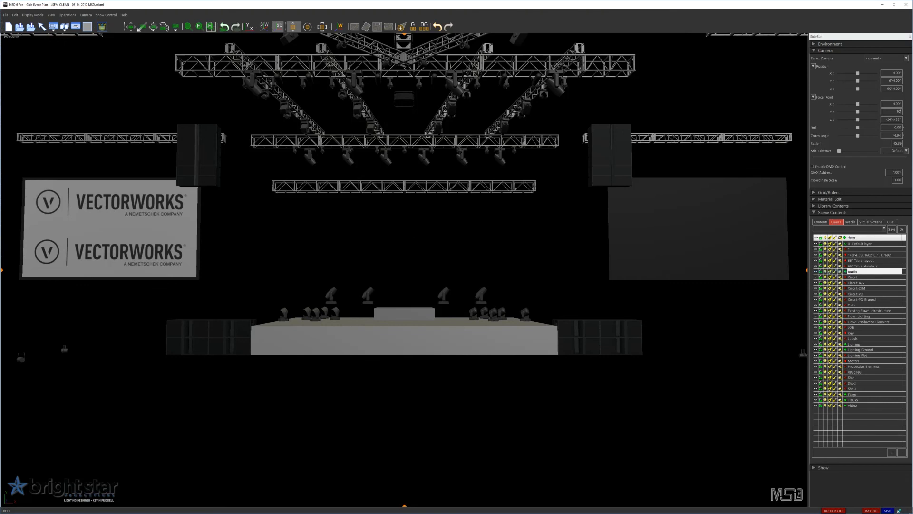
key("Tab")
type("0")
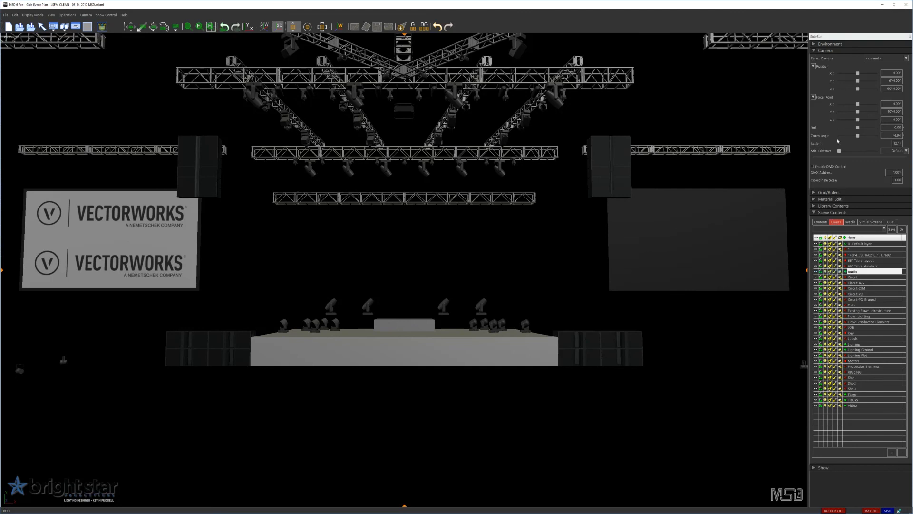
double_click(885, 135)
type("60")
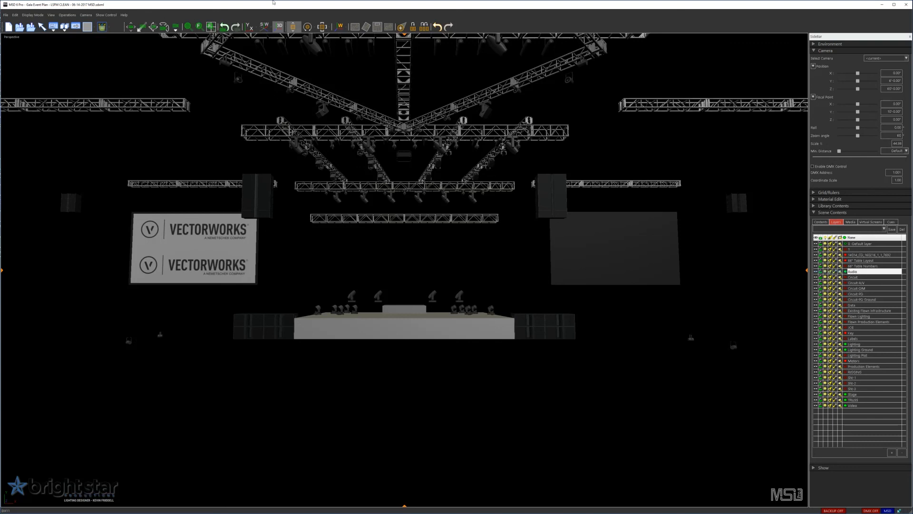
- Save the current camera view as a preset named "Program Stage" with no preset number
left_click(89, 16)
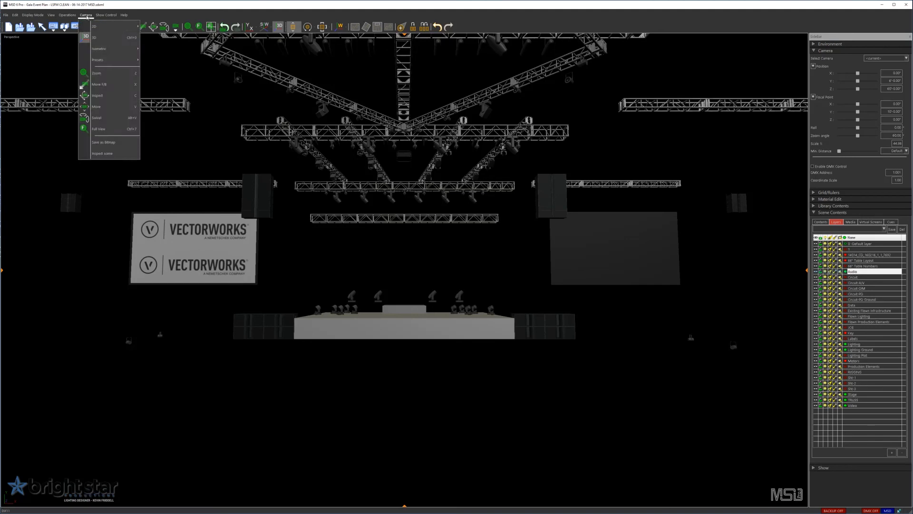
left_click(98, 29)
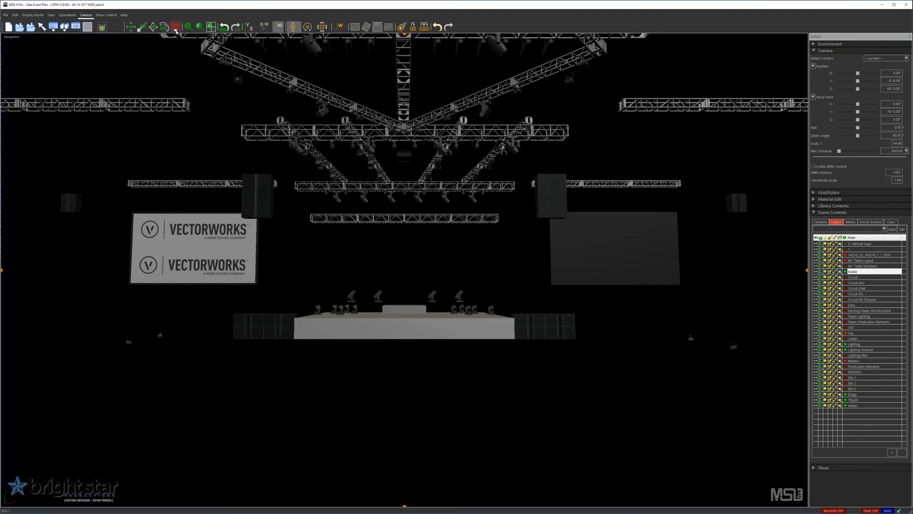
left_click(176, 28)
left_click(194, 52)
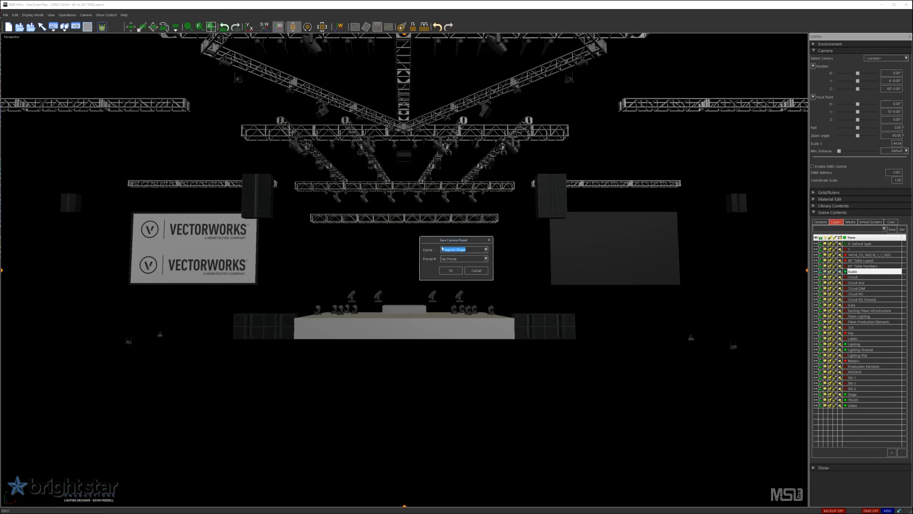
left_click(451, 271)
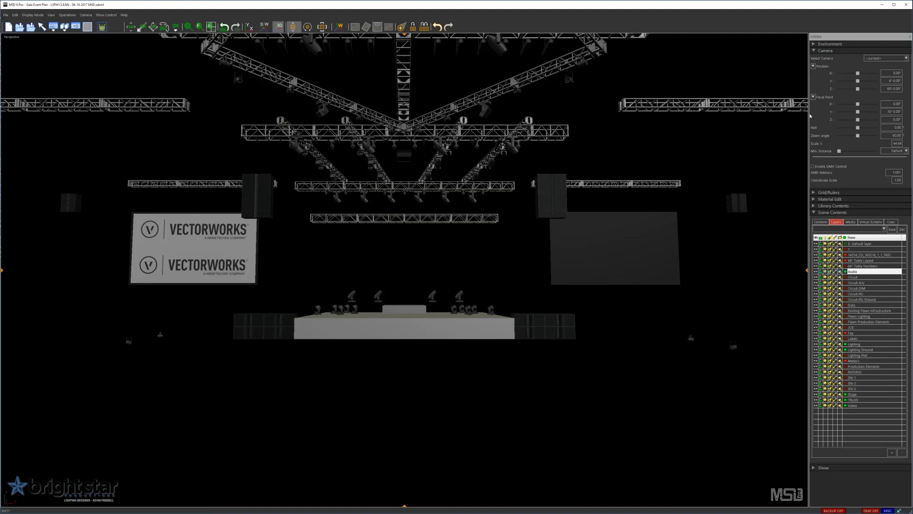
- Pull the camera back to position Z 100 ft and reset its focal point Z to 0
triple_click(885, 88)
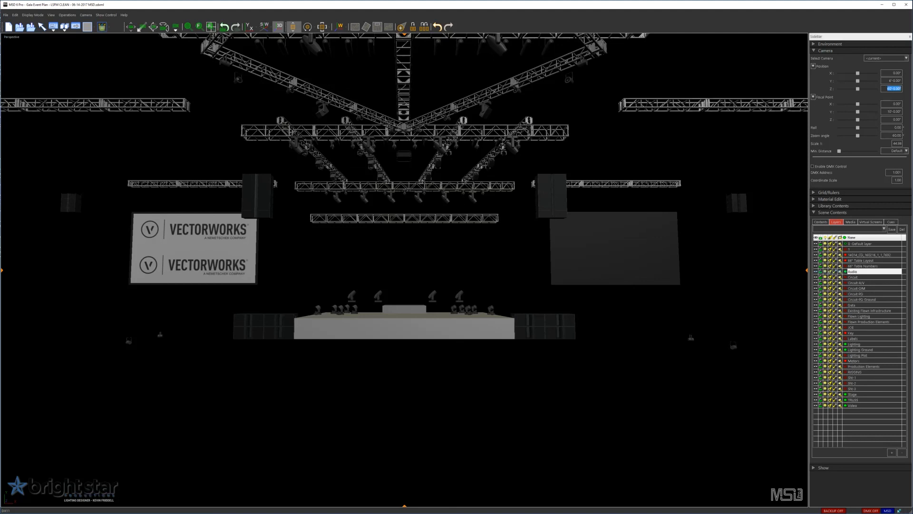
type("100")
key("Return")
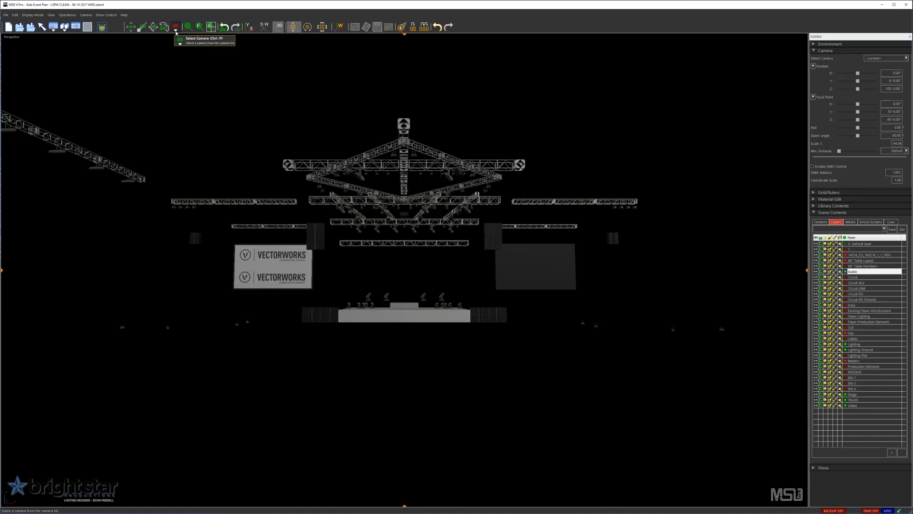
left_click(175, 32)
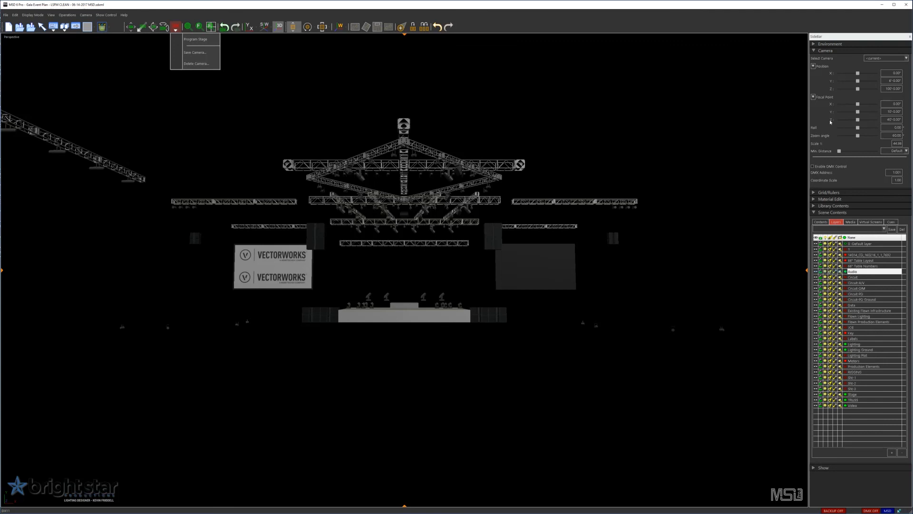
double_click(882, 119)
type("0")
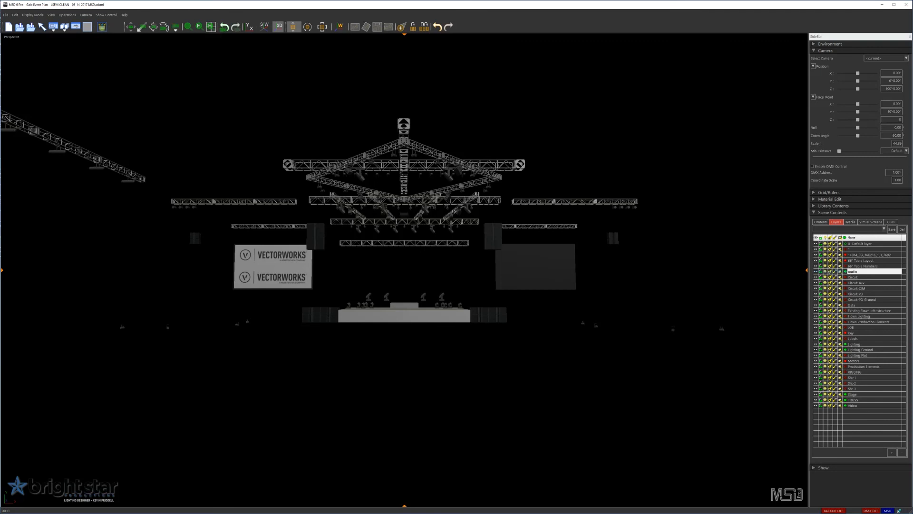
key("Return")
left_click(754, 141)
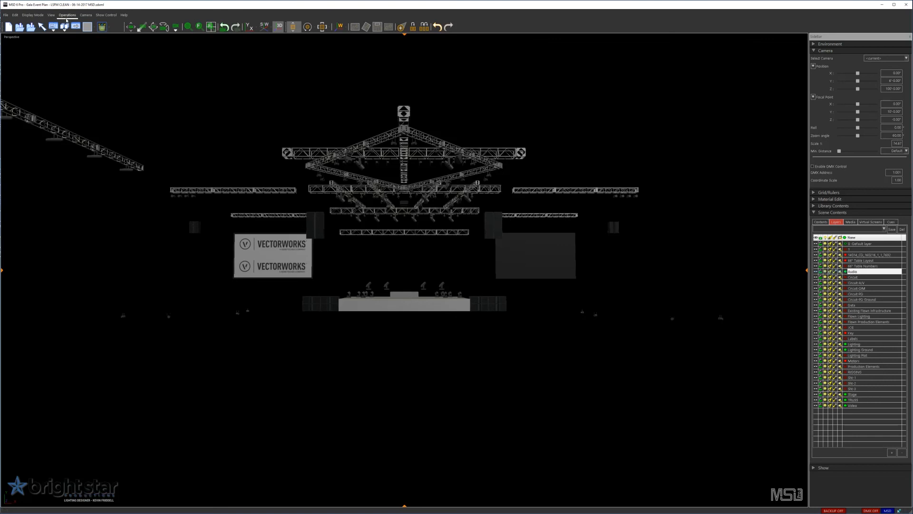
- Save the wider camera view as a preset named "Program All"
left_click(85, 15)
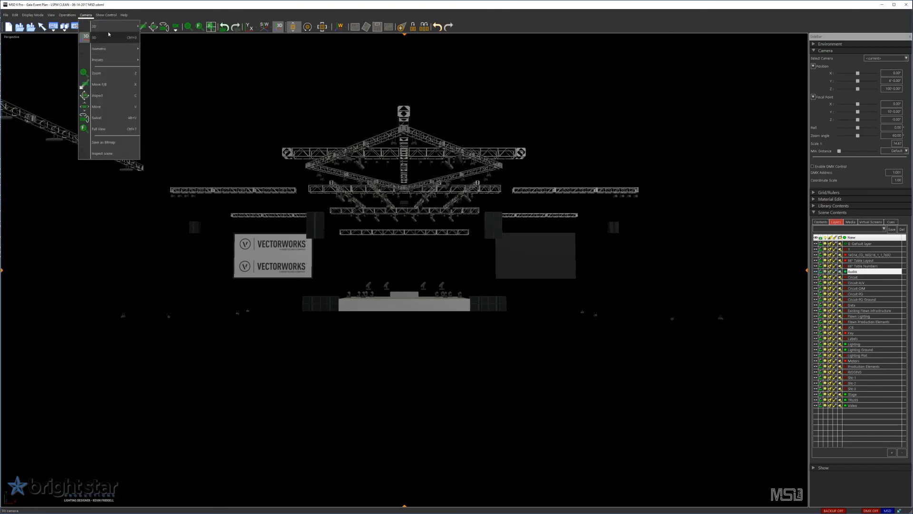
left_click(127, 35)
left_click(176, 29)
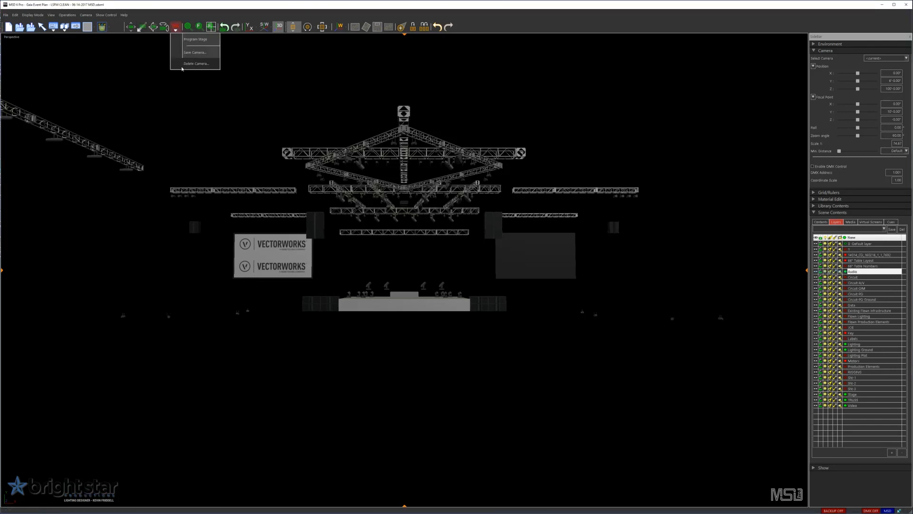
left_click(187, 60)
type("Program All")
left_click(450, 270)
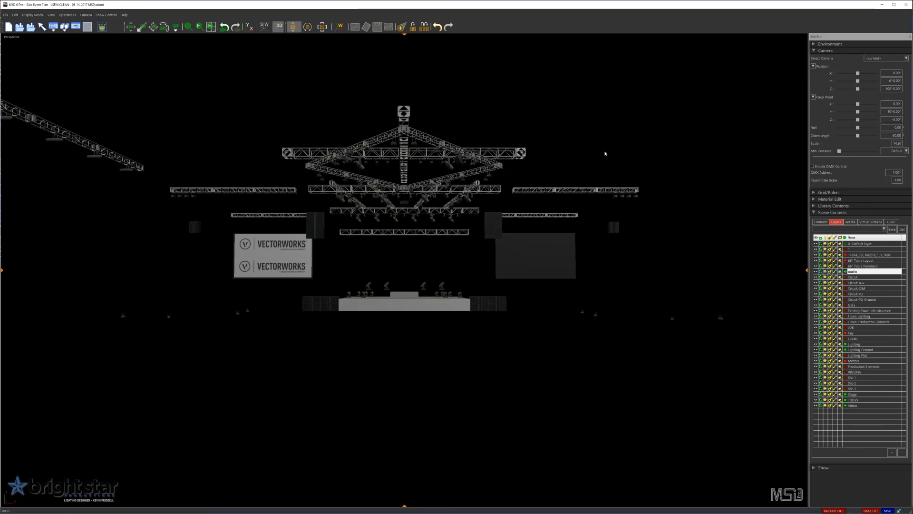
- Recall the "Program Stage" camera preset and then the "Program All" preset to compare the saved views
left_click(176, 28)
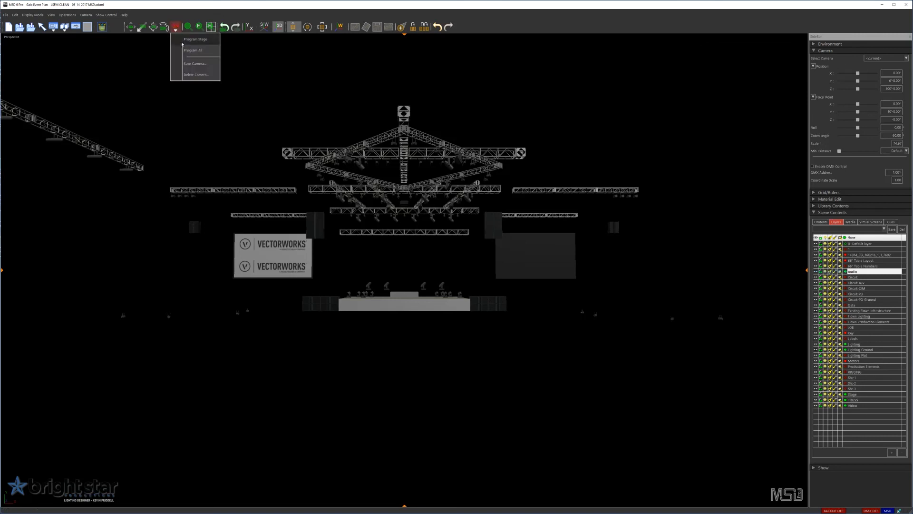
left_click(183, 40)
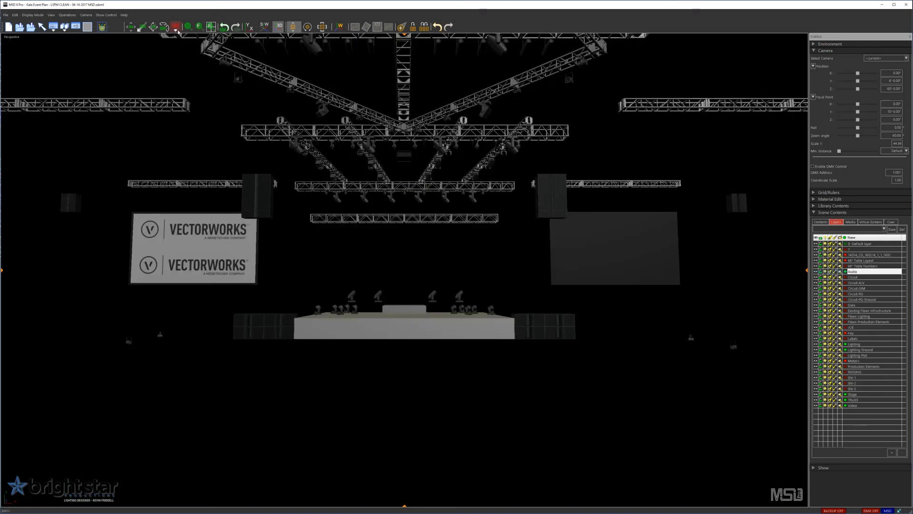
left_click(176, 29)
left_click(190, 51)
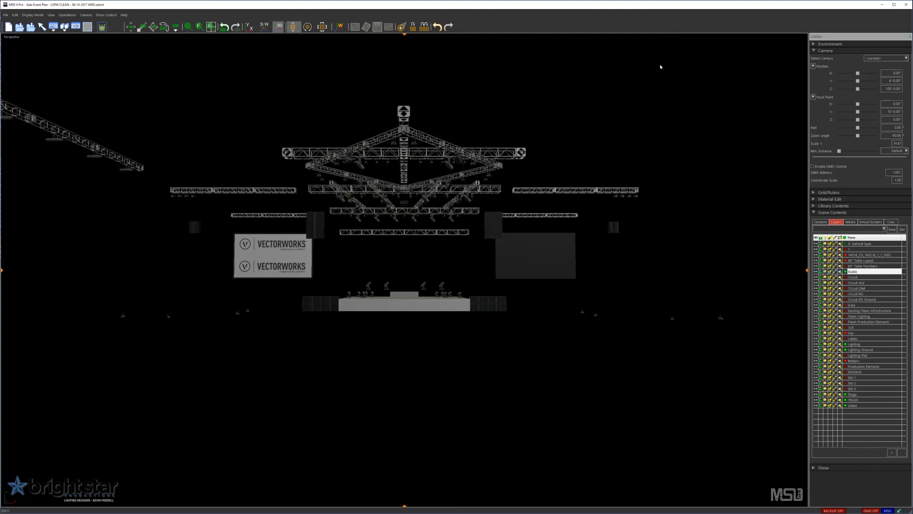
- Examine the type, ID and patch information of the moving light hung from the right half of the diamond truss
left_click(448, 164)
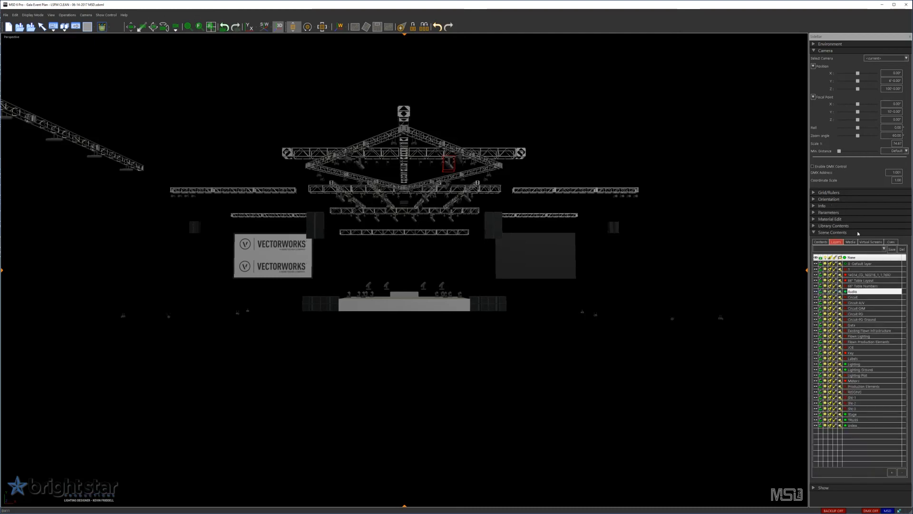
left_click(813, 51)
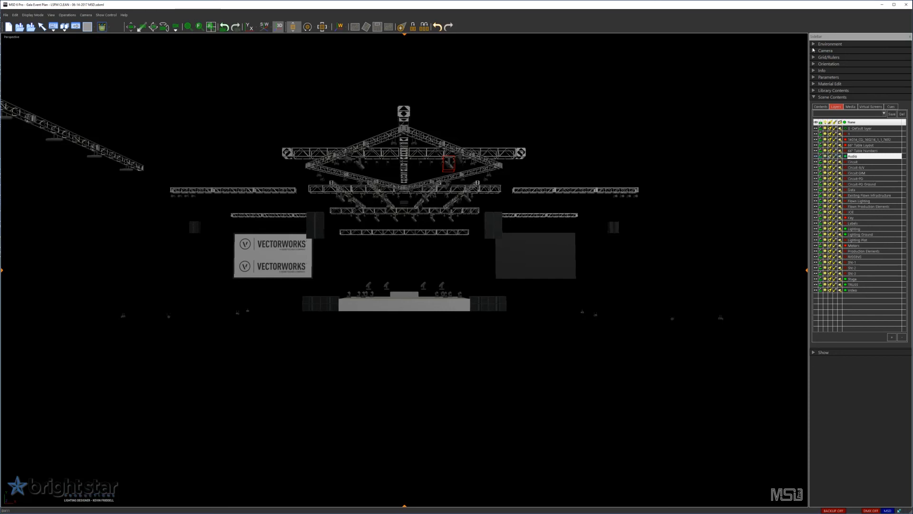
left_click(815, 70)
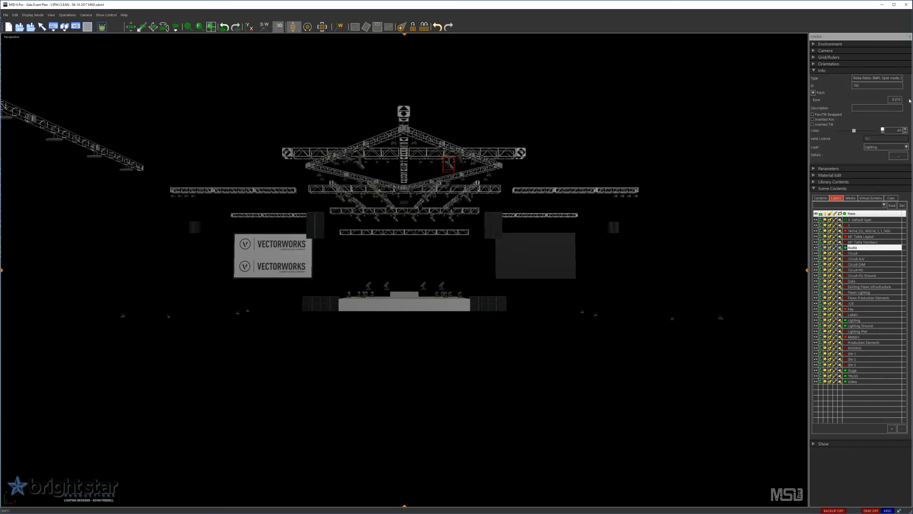
left_click(520, 67)
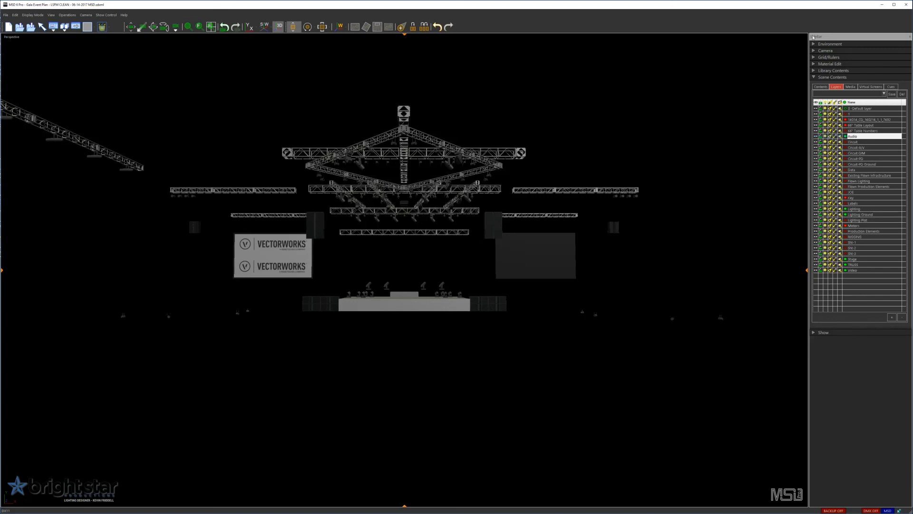
- Delete the two groups of small fixtures standing on the stage deck, keeping the four taller moving lights behind them
scroll(422, 202, "up", 5)
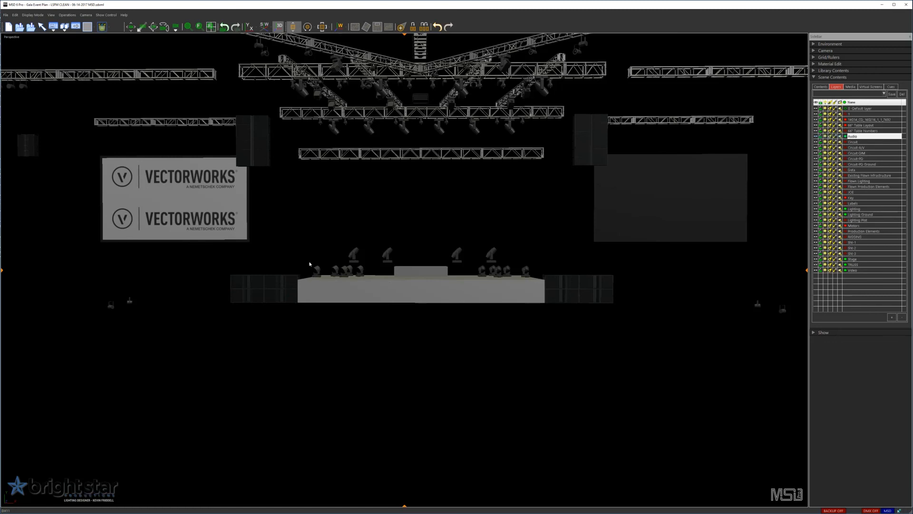
left_click_drag(300, 259, 545, 289)
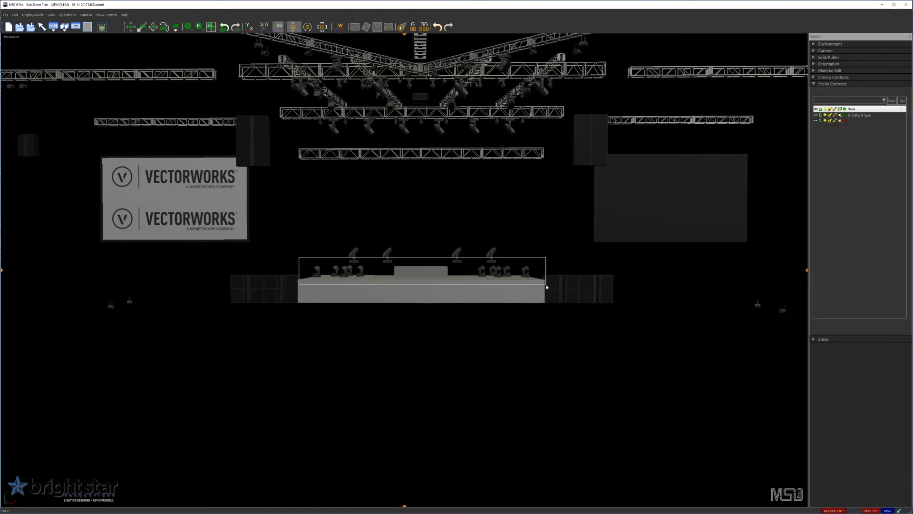
left_click(355, 27)
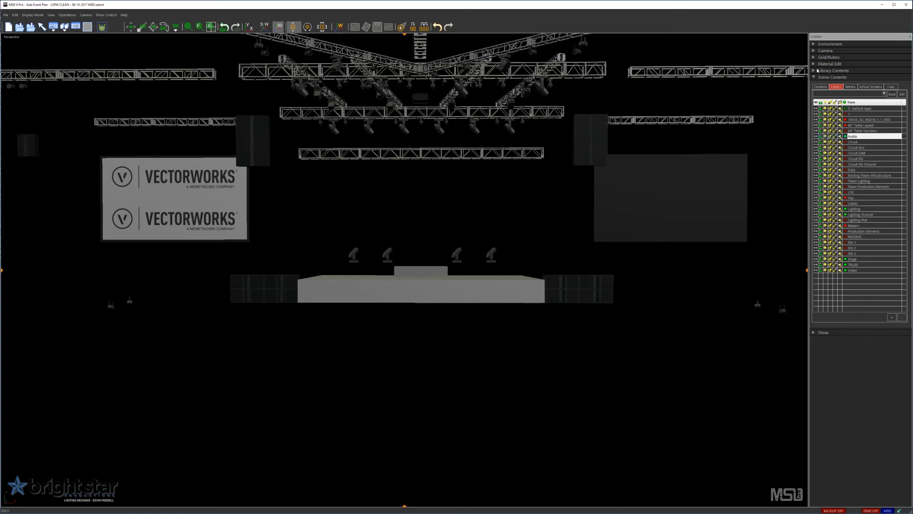
- Review the Robe fixtures listed as used in the scene in the fixture library
left_click(814, 70)
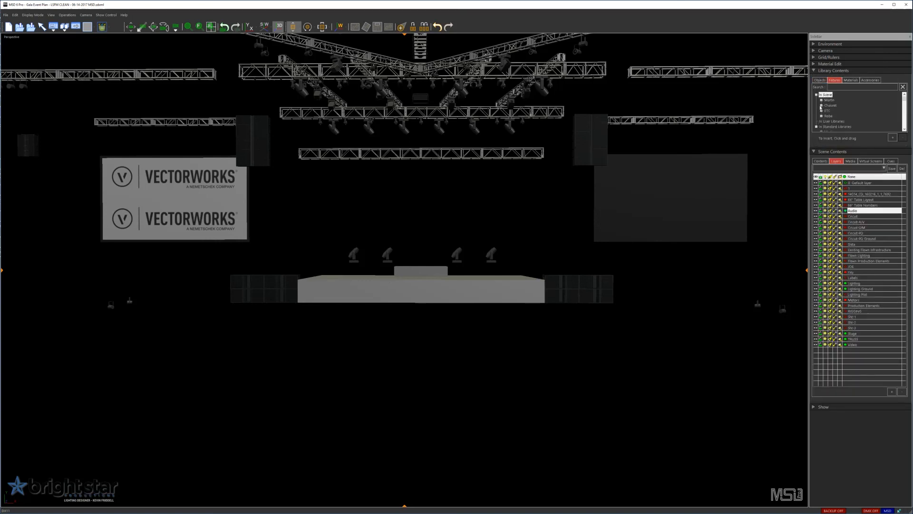
left_click(821, 115)
scroll(856, 120, "down", 1)
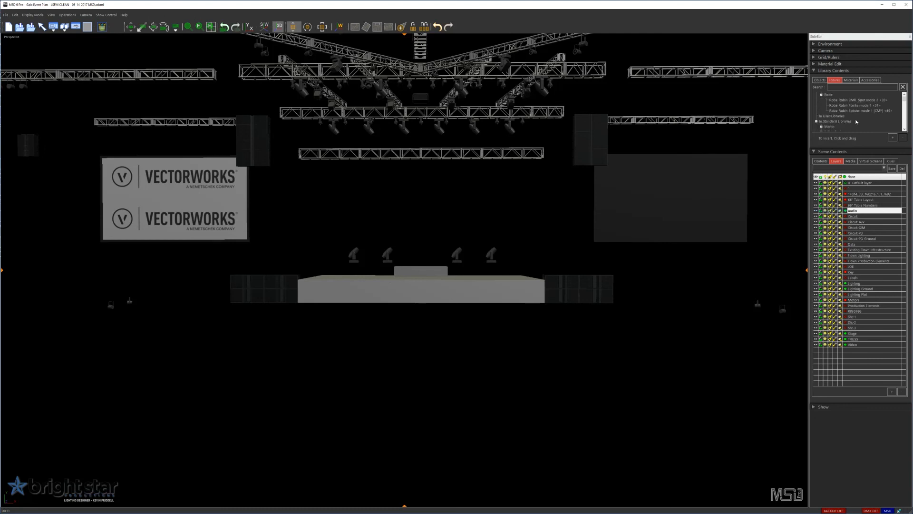
scroll(861, 112, "up", 1)
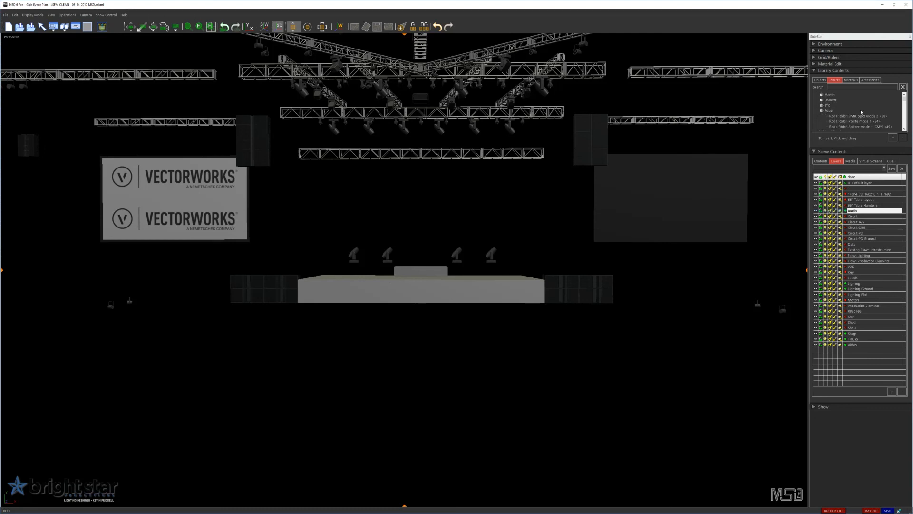
- Insert a Robe "Robin CycFX 4 - Mode 1 RGBW" block fixture from the standard library between the two right-hand moving lights on stage
scroll(846, 105, "down", 5)
scroll(852, 113, "down", 10)
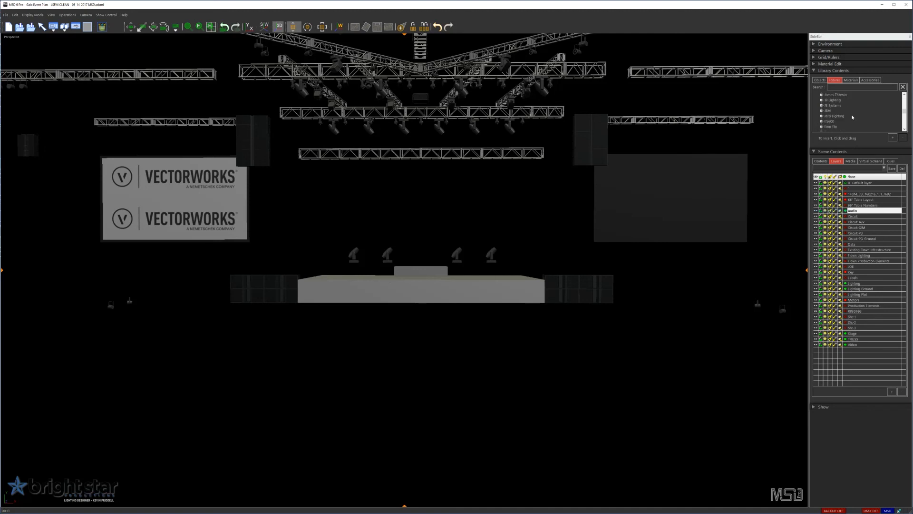
scroll(854, 117, "down", 8)
left_click(821, 95)
scroll(875, 111, "down", 1)
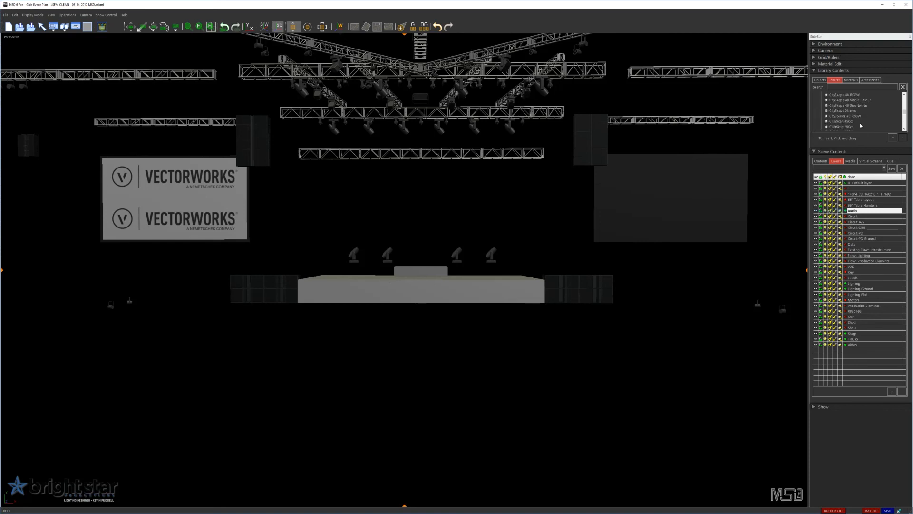
scroll(860, 125, "down", 3)
scroll(861, 126, "down", 8)
scroll(860, 127, "down", 3)
scroll(855, 110, "up", 1)
left_click_drag(831, 112, 468, 269)
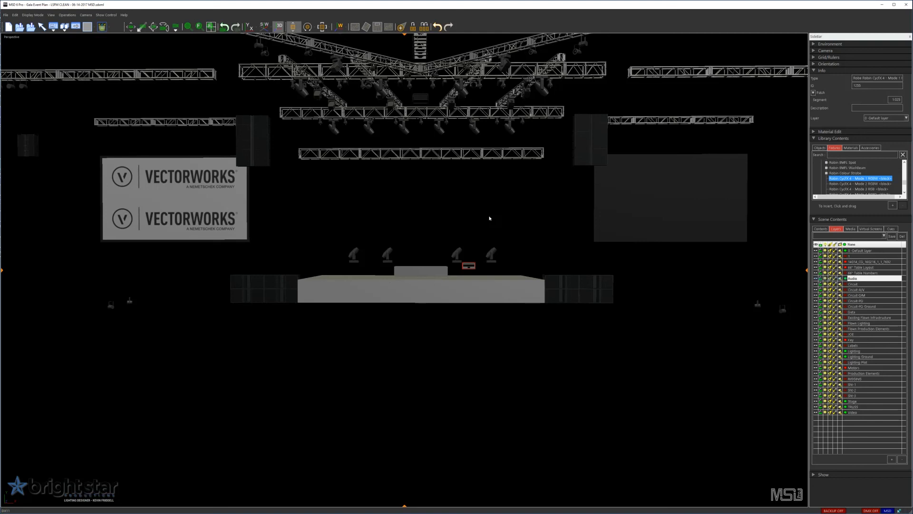
left_click(131, 302)
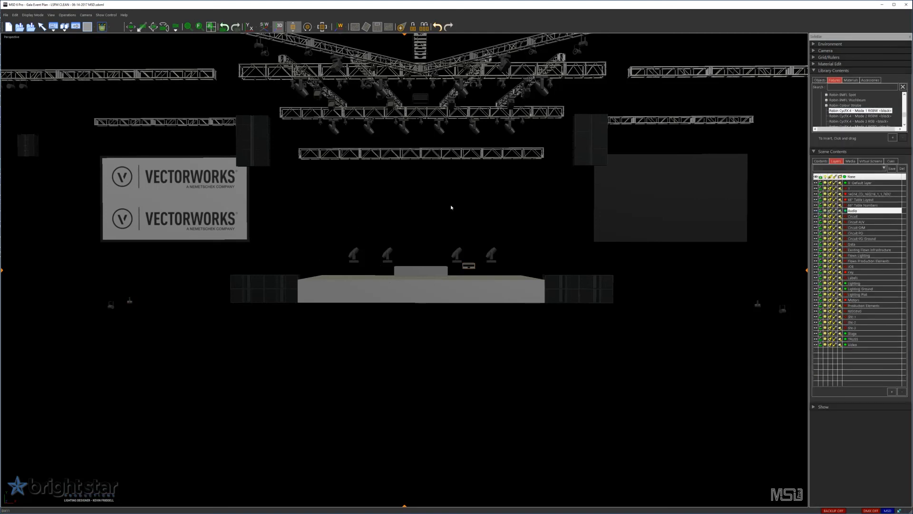